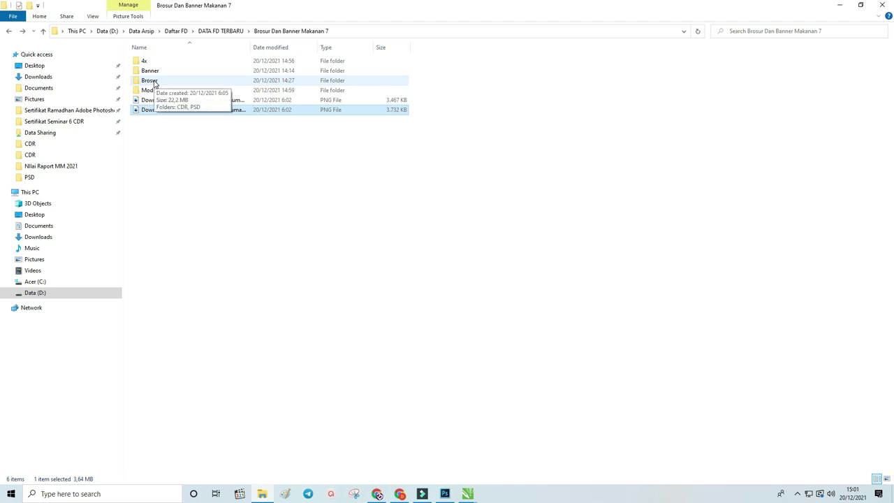
# Step: Open the Model folder and select its three Asset images
pyautogui.doubleClick(149, 90)
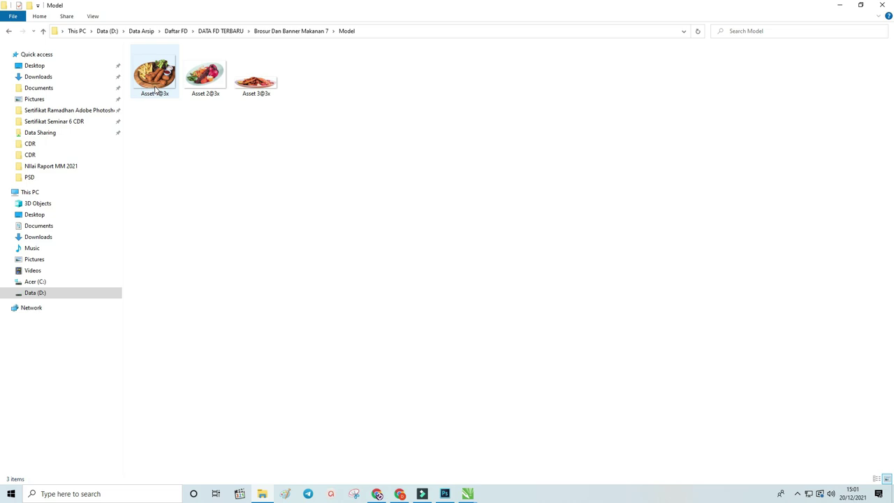
pyautogui.click(297, 30)
pyautogui.doubleClick(149, 90)
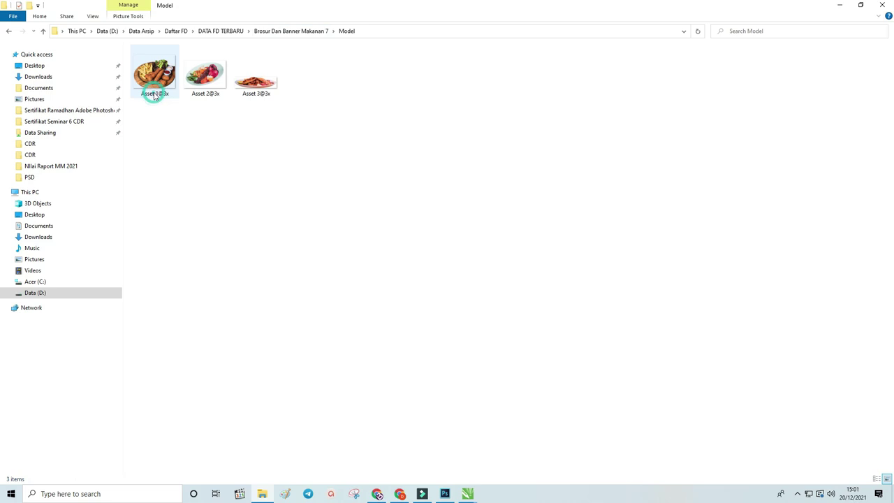
pyautogui.moveTo(361, 88); pyautogui.dragTo(152, 83)
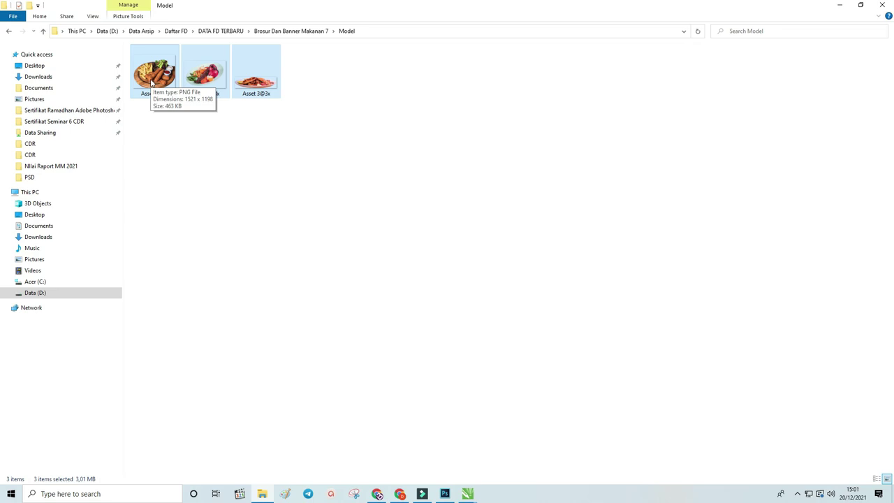
pyautogui.click(280, 34)
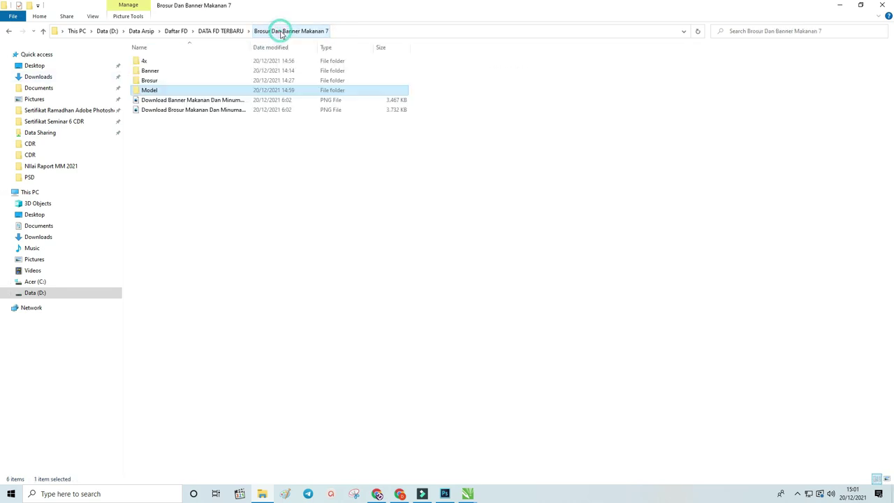
# Step: Open Banner > CDR and inspect the options for the second banner file
pyautogui.click(161, 73)
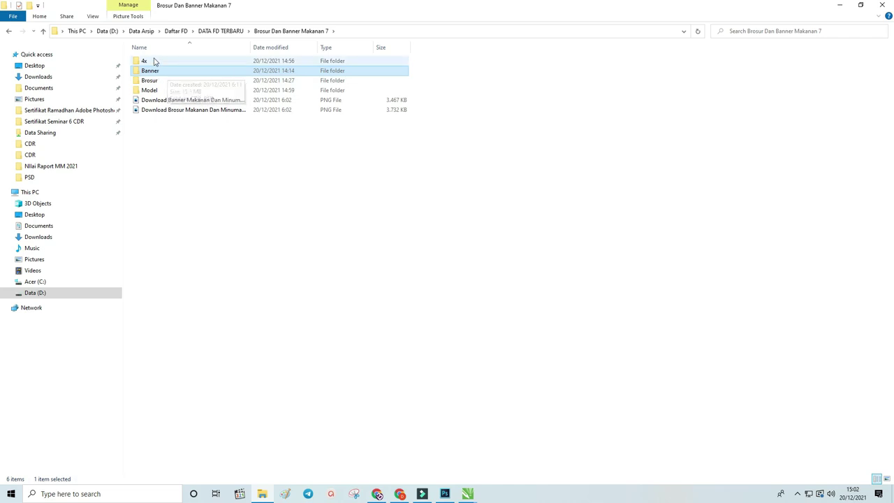
pyautogui.doubleClick(159, 72)
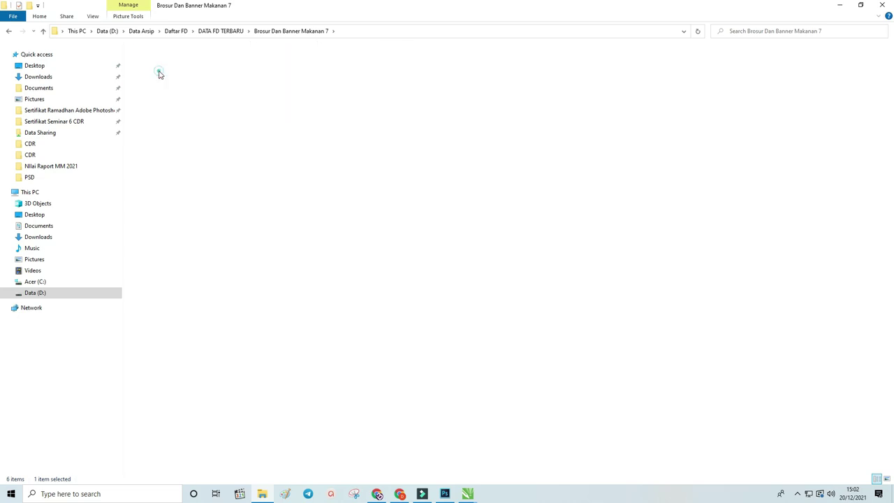
pyautogui.click(149, 75)
pyautogui.doubleClick(149, 75)
pyautogui.click(194, 73)
pyautogui.rightClick(162, 67)
pyautogui.click(448, 130)
# Step: In Banner > PSD, select Banner 1 and Banner 2 and view their options
pyautogui.click(347, 31)
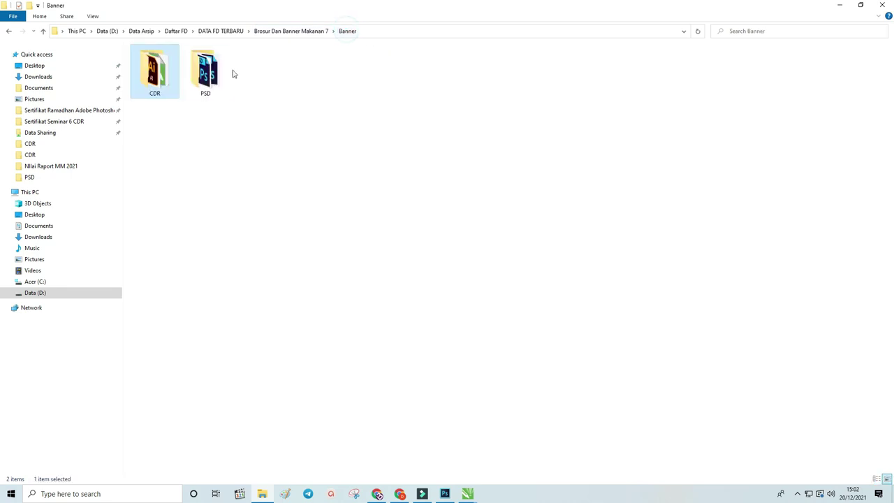
pyautogui.click(208, 73)
pyautogui.doubleClick(210, 72)
pyautogui.moveTo(301, 79); pyautogui.dragTo(147, 81)
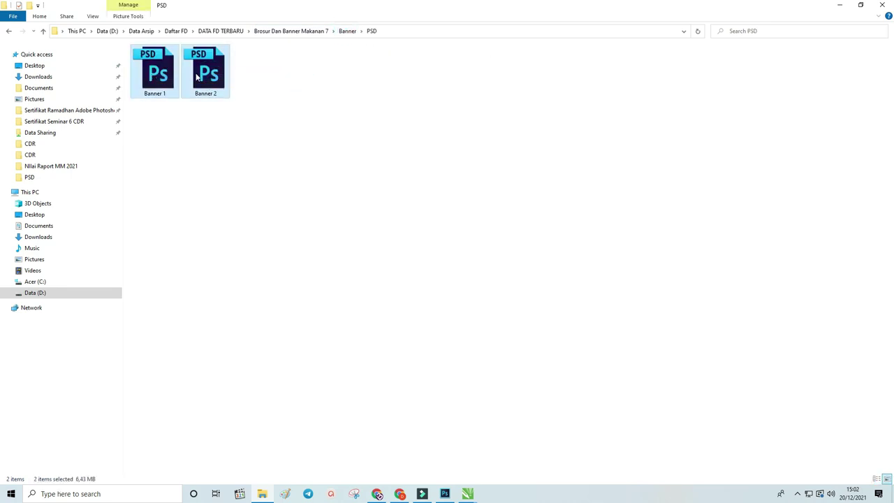
pyautogui.rightClick(200, 74)
pyautogui.click(388, 58)
# Step: Open Brosur > CDR and check which apps can open the Brosur Makanan 7 CDR file
pyautogui.click(290, 31)
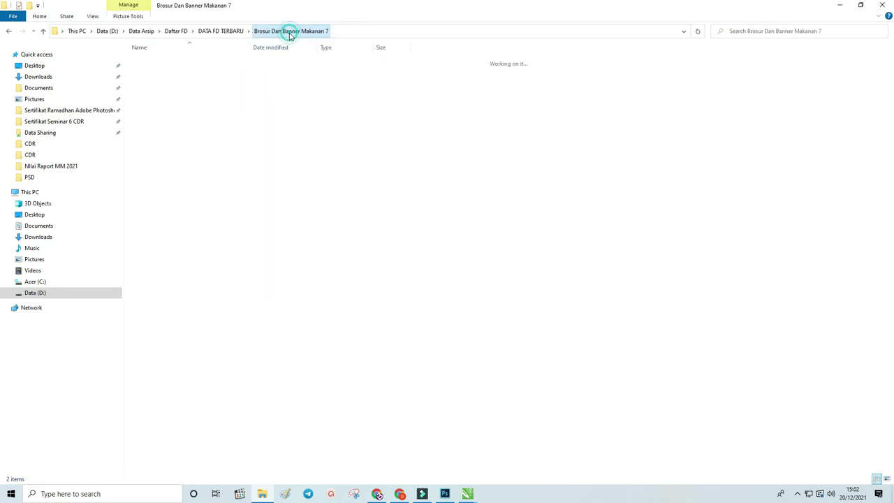
pyautogui.doubleClick(175, 82)
pyautogui.click(160, 62)
pyautogui.doubleClick(160, 62)
pyautogui.click(198, 61)
pyautogui.rightClick(197, 62)
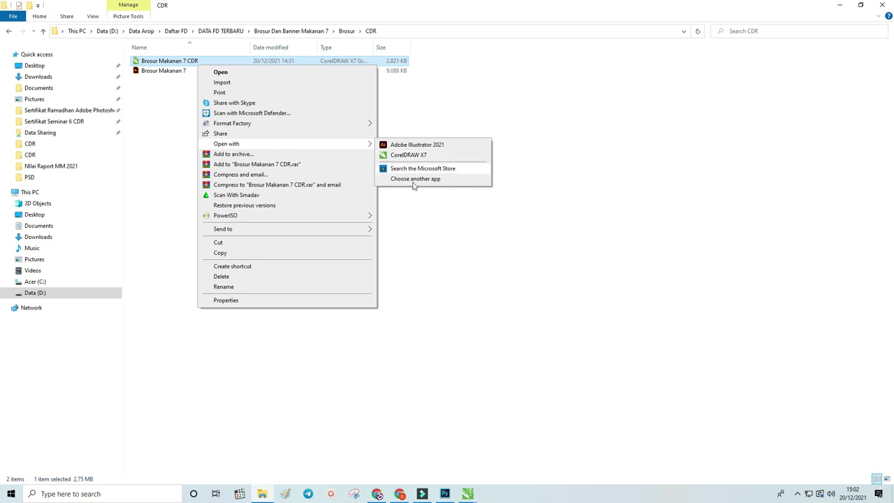
pyautogui.moveTo(226, 144)
pyautogui.click(405, 155)
# Step: Revisit Model, then open Brosur > PSD and select both Brosur Makanan 7 PSD files
pyautogui.click(305, 32)
pyautogui.doubleClick(145, 90)
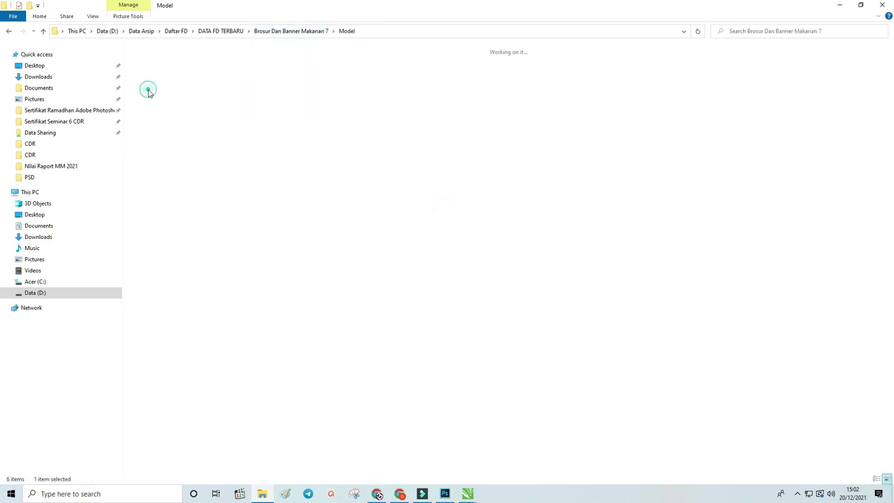
pyautogui.click(294, 31)
pyautogui.doubleClick(146, 81)
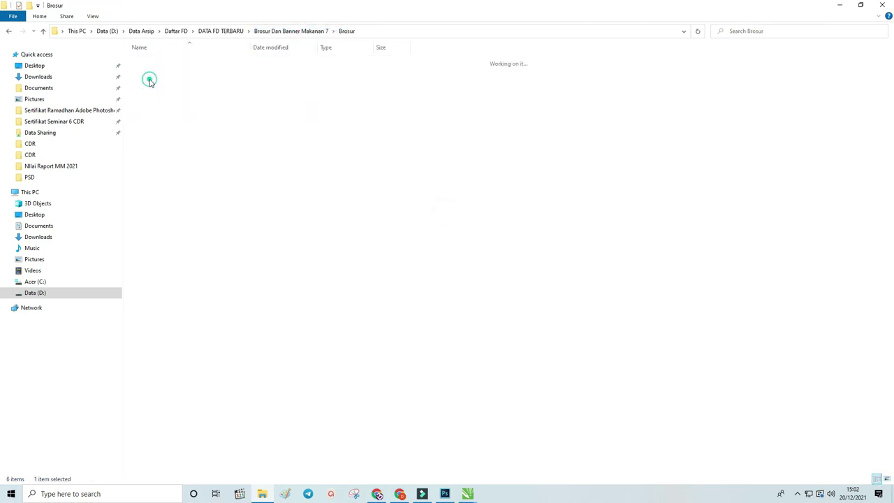
pyautogui.doubleClick(155, 71)
pyautogui.moveTo(359, 227); pyautogui.dragTo(214, 118)
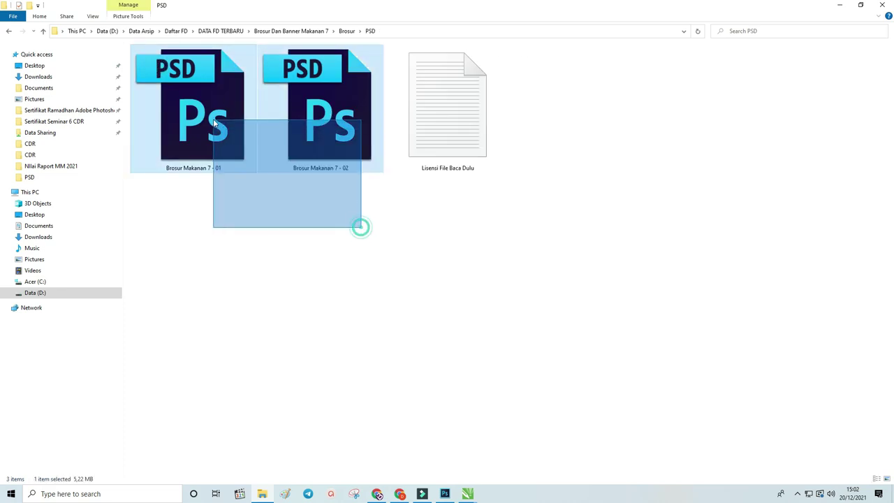
pyautogui.rightClick(214, 119)
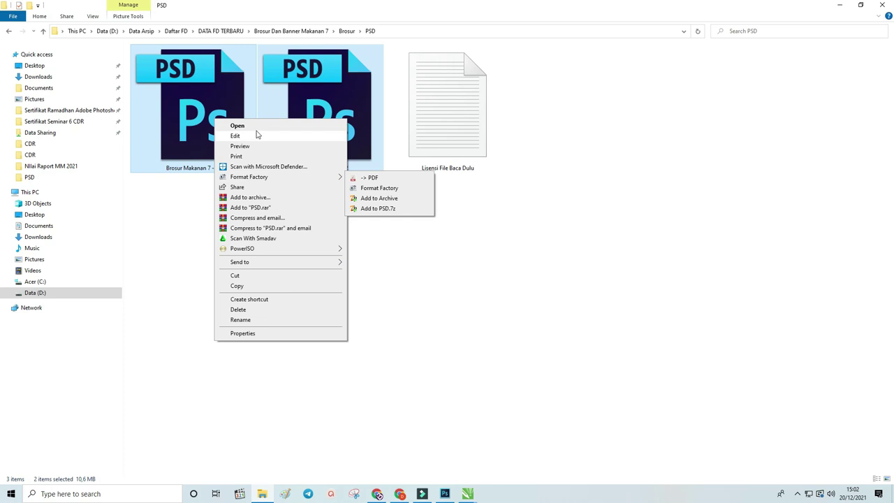
pyautogui.click(511, 291)
pyautogui.click(399, 494)
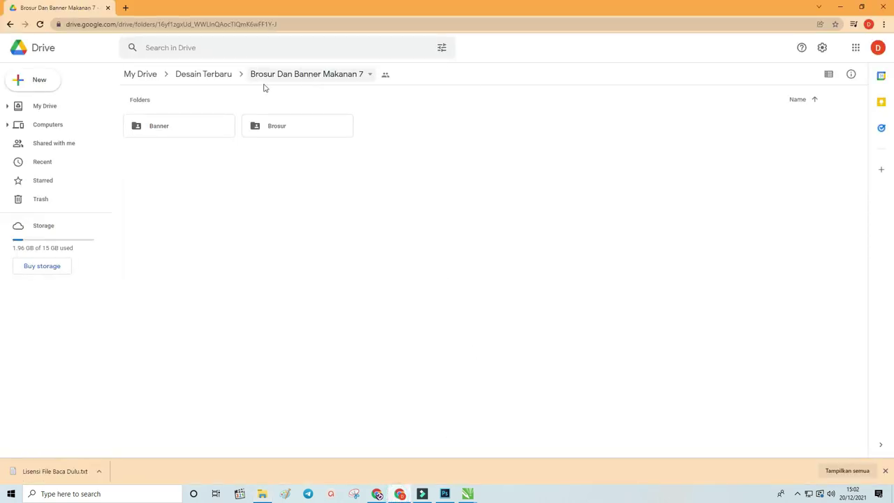
# Step: Open the Google Drive Banner and Brosur folders, then bring back the Brosur Makanan 7 - 01 flyer
pyautogui.click(178, 127)
pyautogui.doubleClick(179, 127)
pyautogui.click(10, 23)
pyautogui.doubleClick(275, 138)
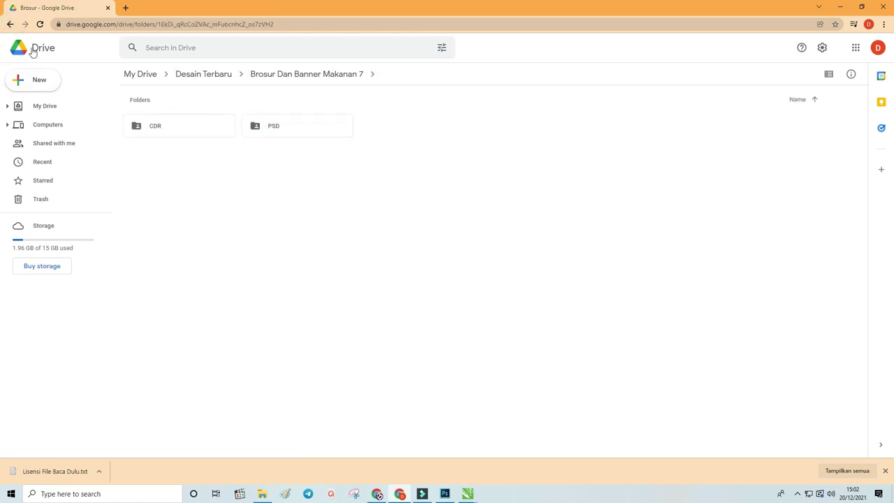
pyautogui.click(10, 24)
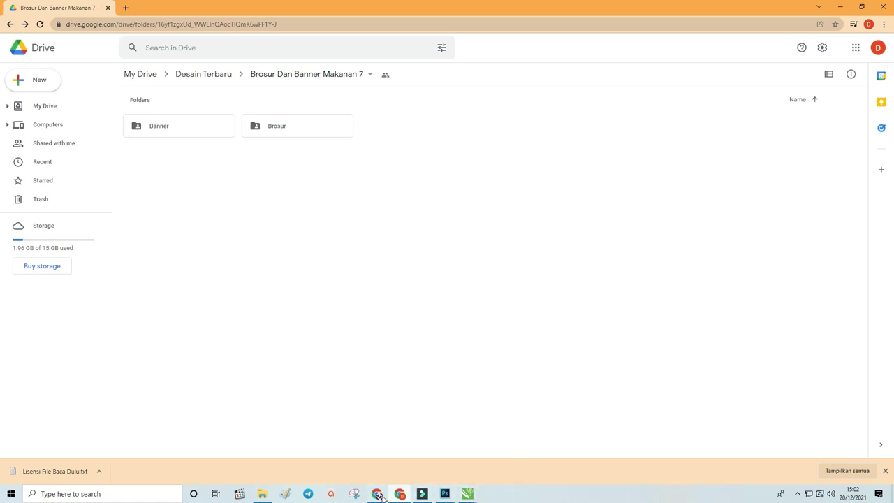
pyautogui.click(445, 494)
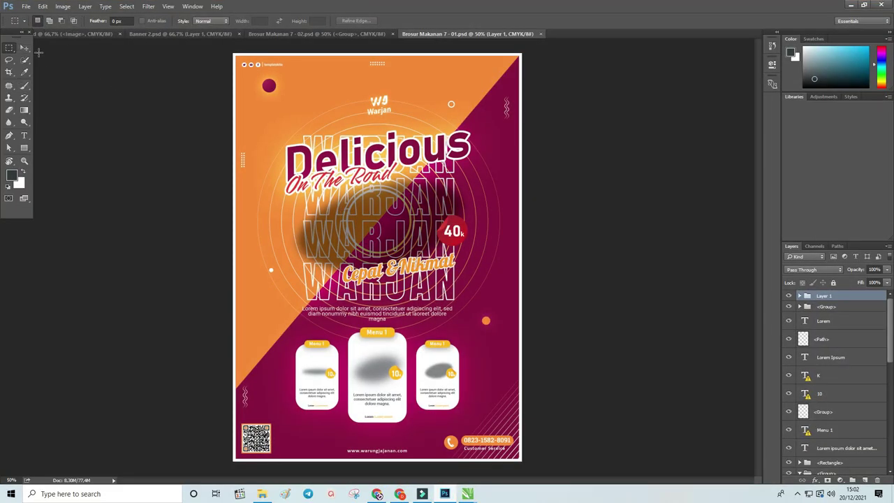
pyautogui.moveTo(19, 42); pyautogui.dragTo(19, 52)
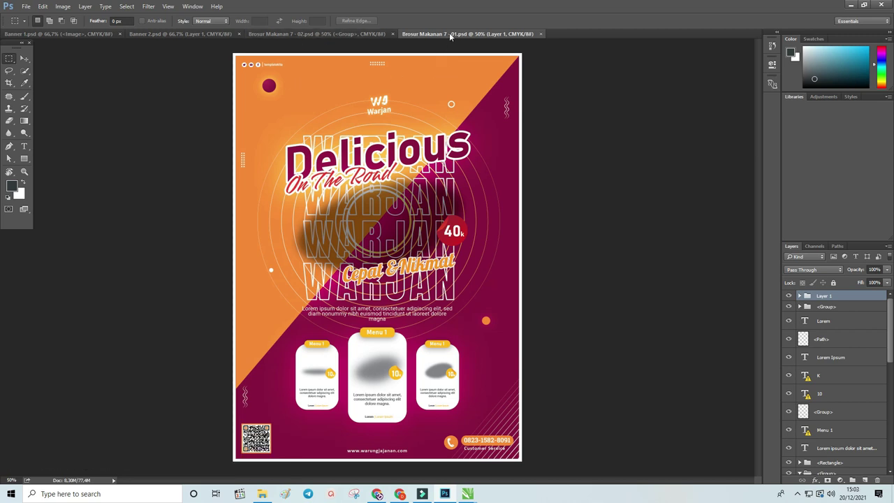
pyautogui.click(349, 34)
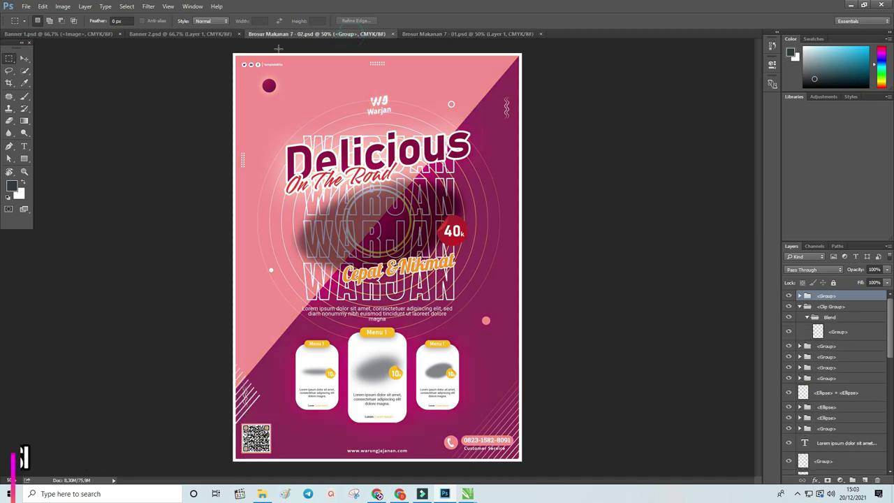
pyautogui.click(200, 34)
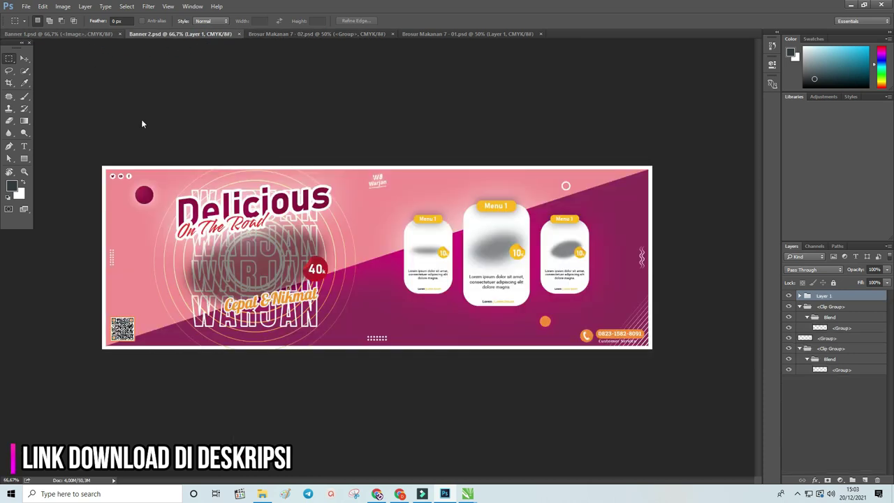
pyautogui.click(98, 34)
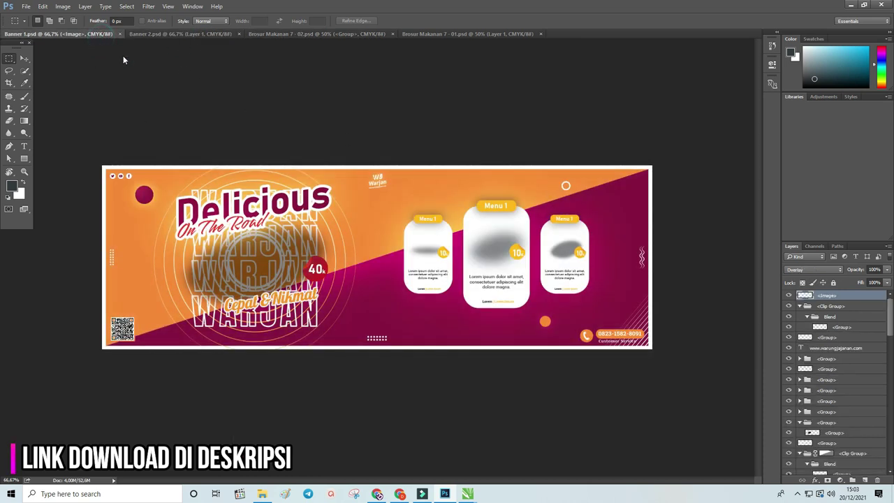
pyautogui.click(480, 34)
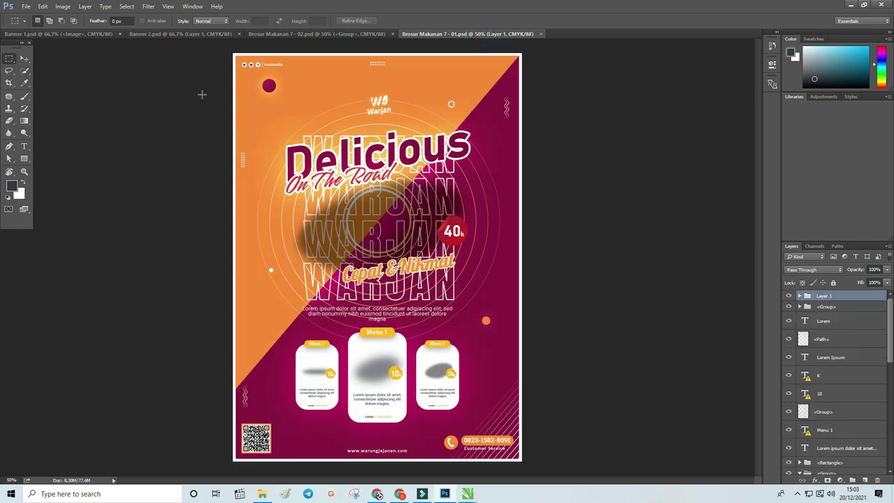
pyautogui.click(24, 58)
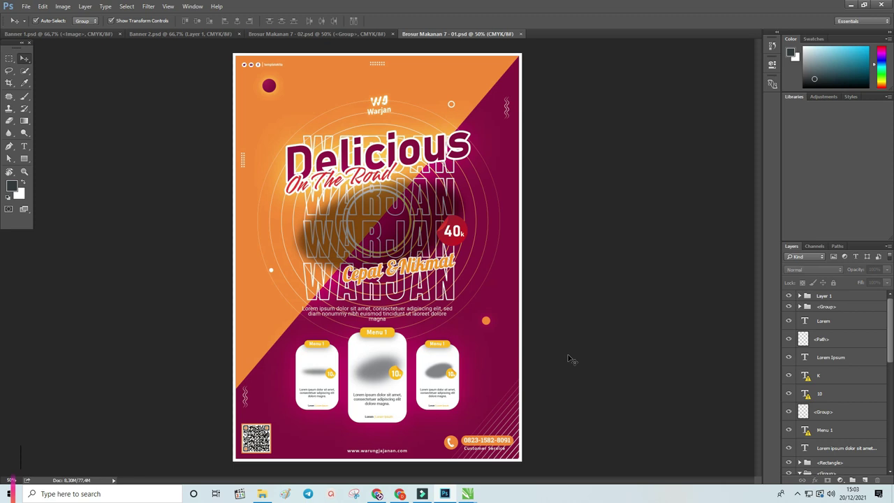
# Step: Select Layer 1, float and resize the Layers panel, and open the Lorem text layer
pyautogui.click(357, 162)
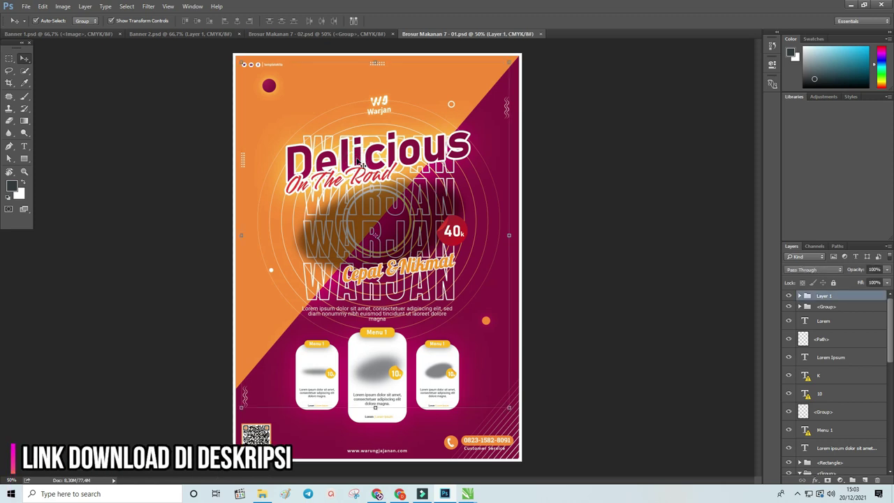
pyautogui.moveTo(791, 245); pyautogui.dragTo(558, 66)
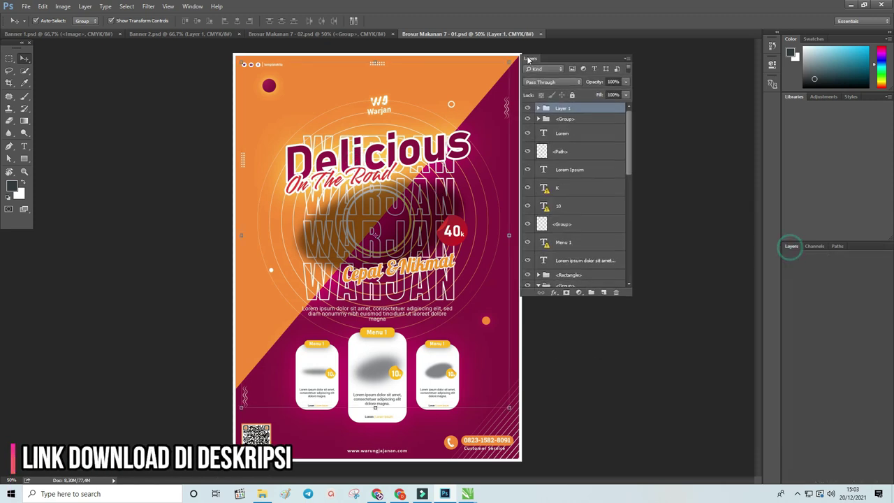
pyautogui.moveTo(636, 304)
pyautogui.mouseDown()
pyautogui.moveTo(637, 189)
pyautogui.moveTo(643, 422)
pyautogui.mouseUp()
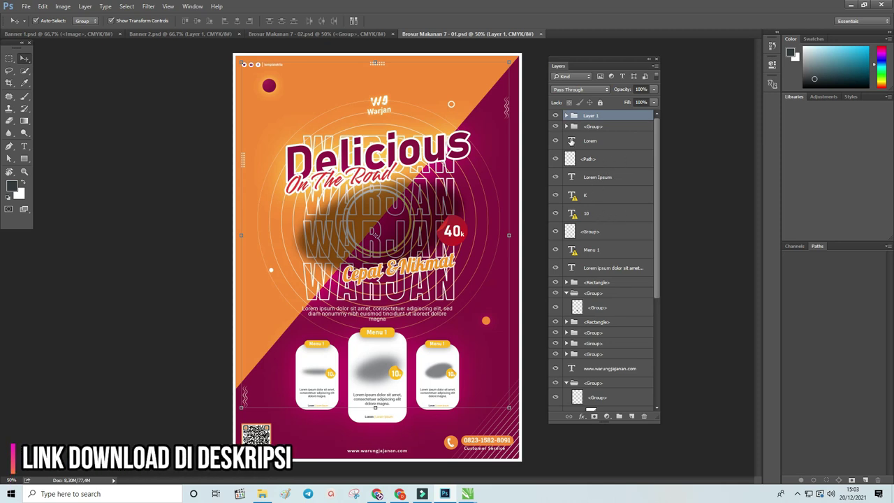
pyautogui.doubleClick(572, 141)
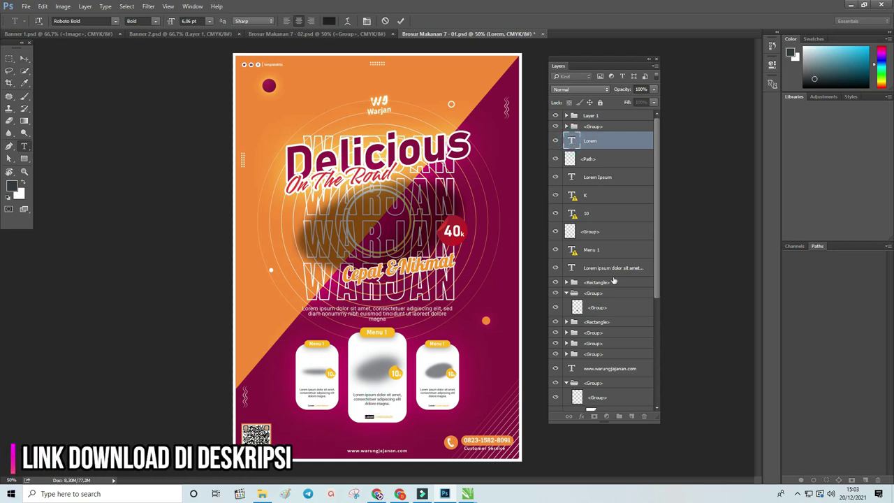
pyautogui.scroll(-2, 630, 318)
pyautogui.scroll(-2, 635, 314)
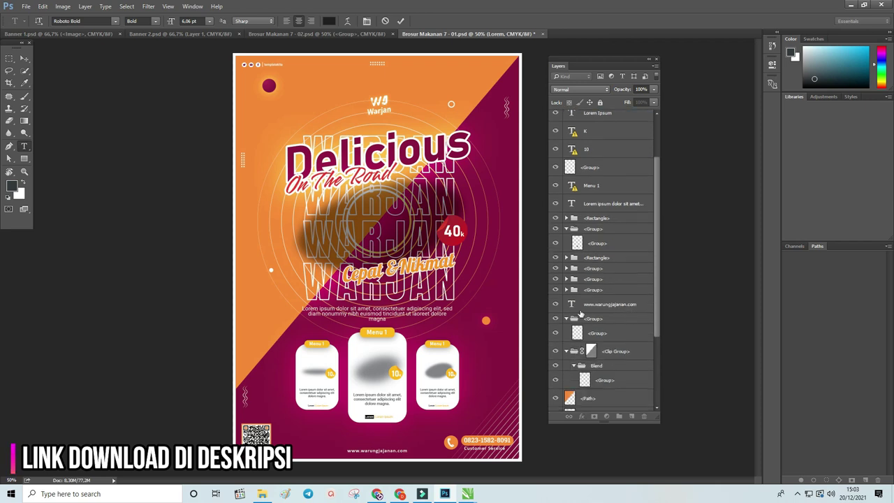
pyautogui.doubleClick(573, 305)
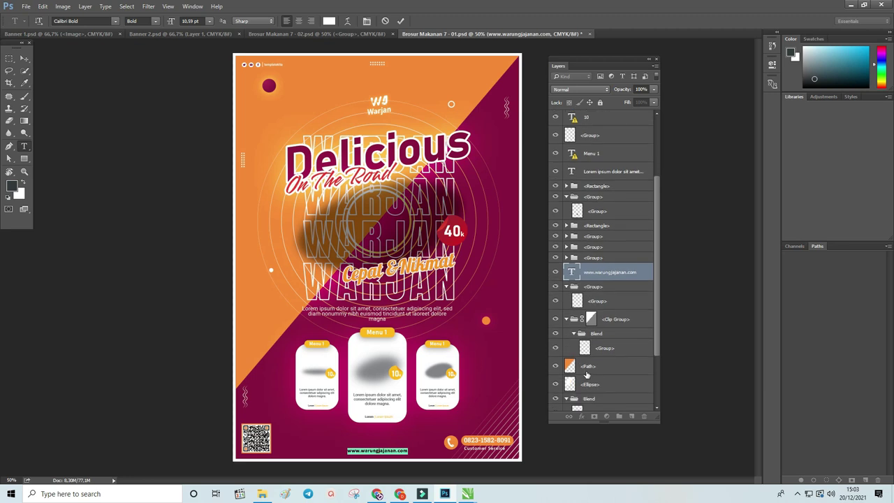
pyautogui.scroll(-4, 580, 381)
pyautogui.scroll(2, 601, 367)
pyautogui.scroll(3, 600, 367)
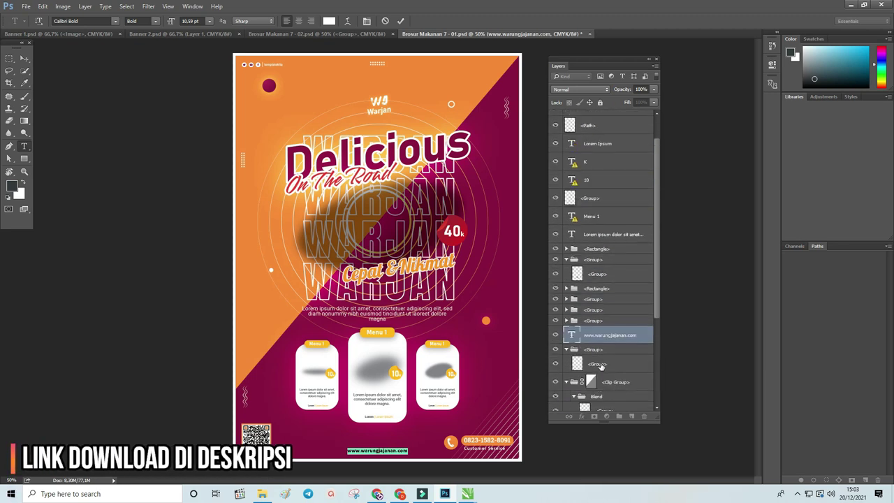
pyautogui.scroll(3, 600, 362)
pyautogui.press('v')
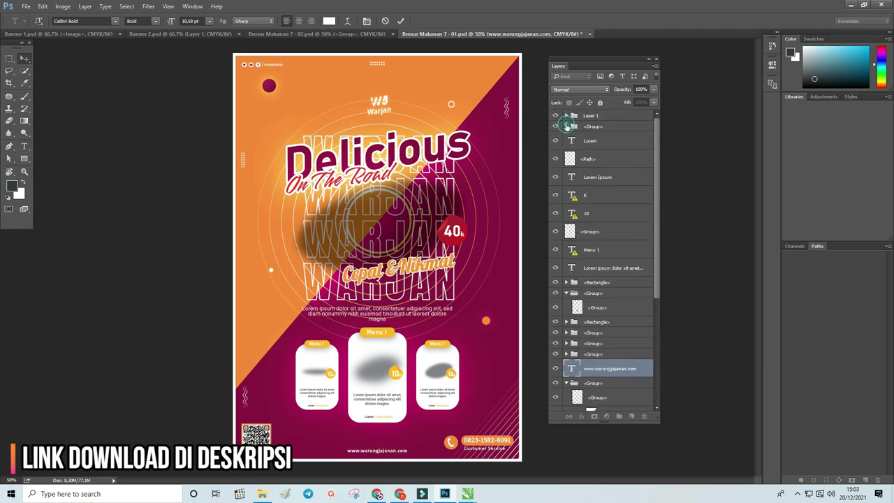
# Step: Toggle Layer 1's visibility, then expand Layer 1 and its first group to the Cepat &Nikmat layers
pyautogui.click(566, 126)
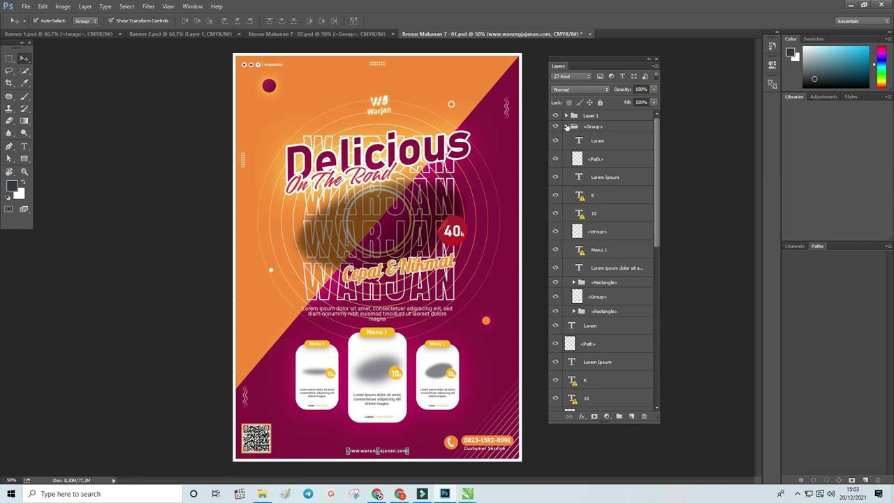
pyautogui.click(582, 250)
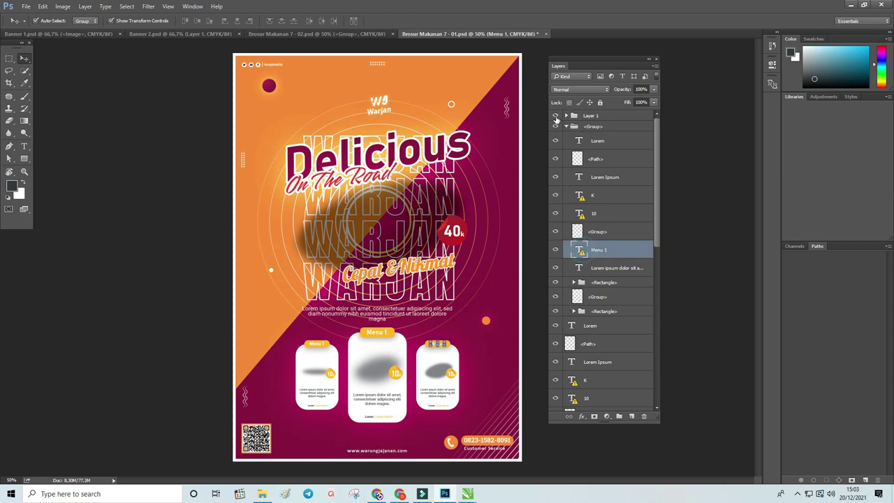
pyautogui.click(555, 115)
pyautogui.click(555, 115)
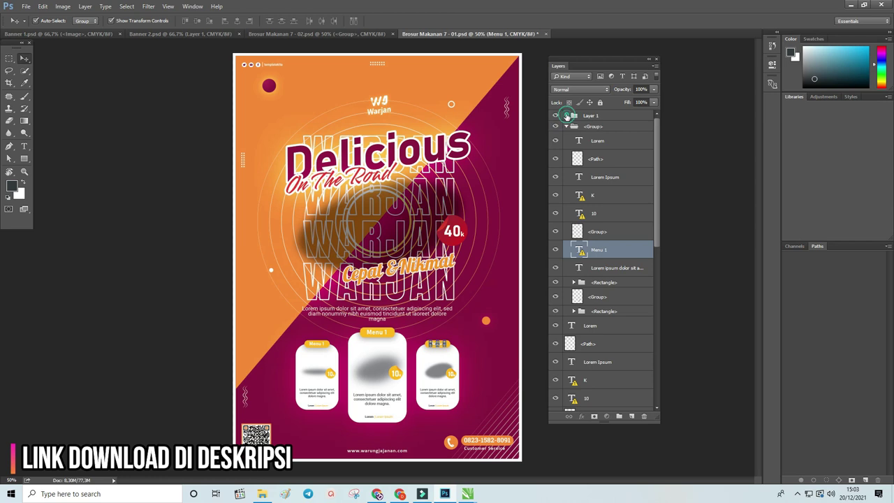
pyautogui.click(567, 115)
pyautogui.click(574, 127)
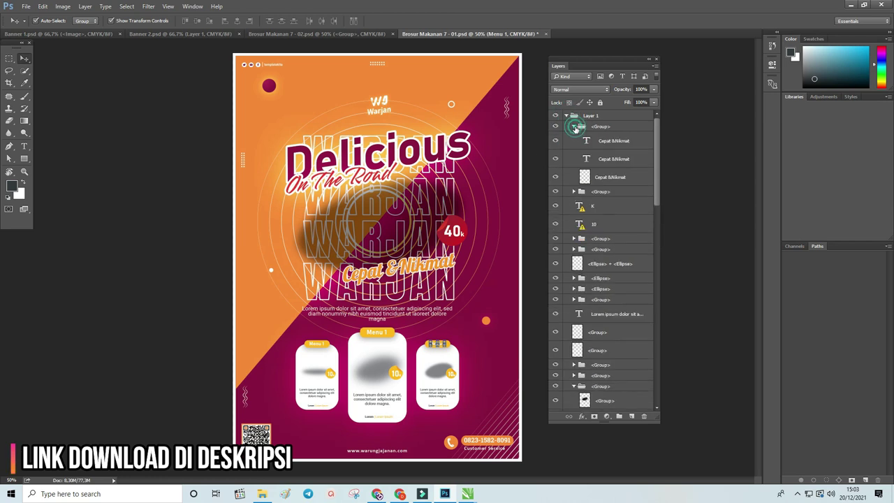
# Step: Check the Cepat &Nikmat text's font, Galada Regular, and commit the text edit
pyautogui.doubleClick(589, 142)
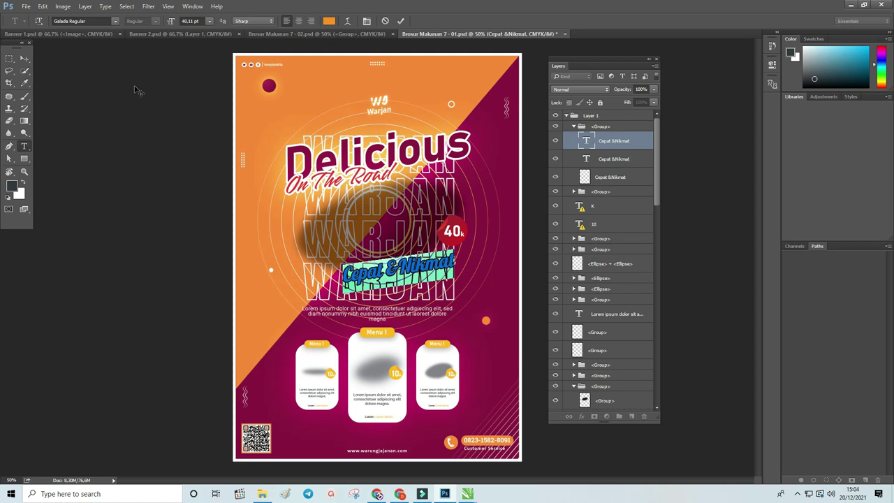
pyautogui.click(98, 21)
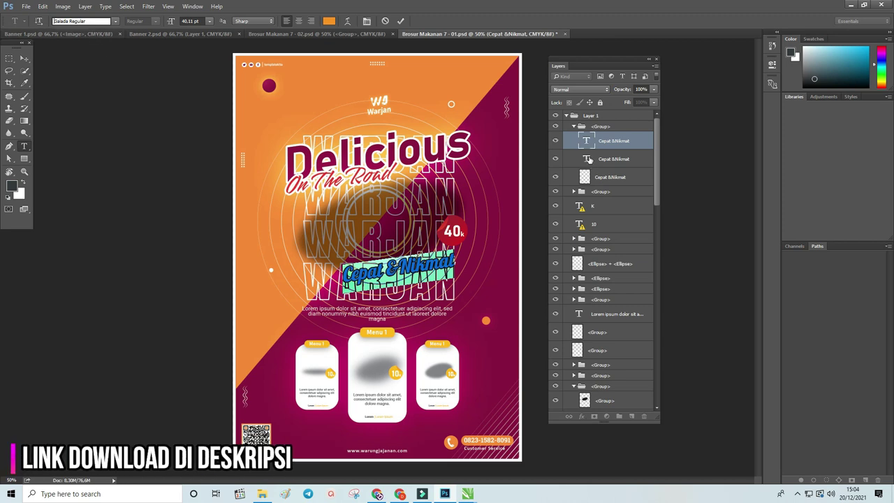
pyautogui.click(589, 160)
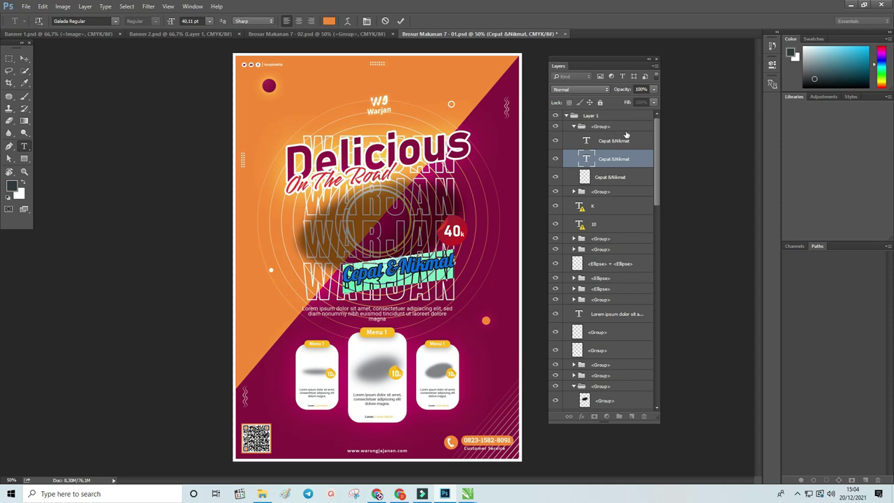
pyautogui.hotkey('ctrl', 'Return')
pyautogui.press('v')
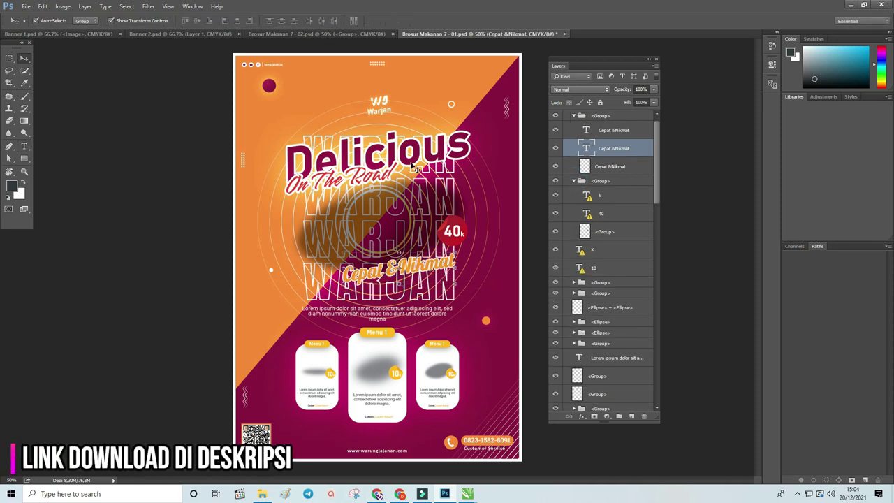
# Step: Nudge the headline artwork left and back right, then expand a collapsed layer group
pyautogui.moveTo(415, 168); pyautogui.dragTo(407, 169)
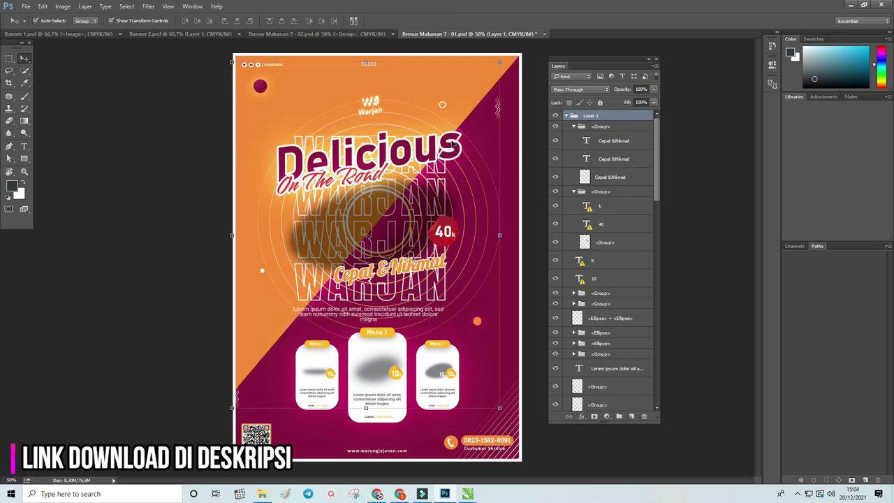
pyautogui.moveTo(452, 143); pyautogui.dragTo(462, 145)
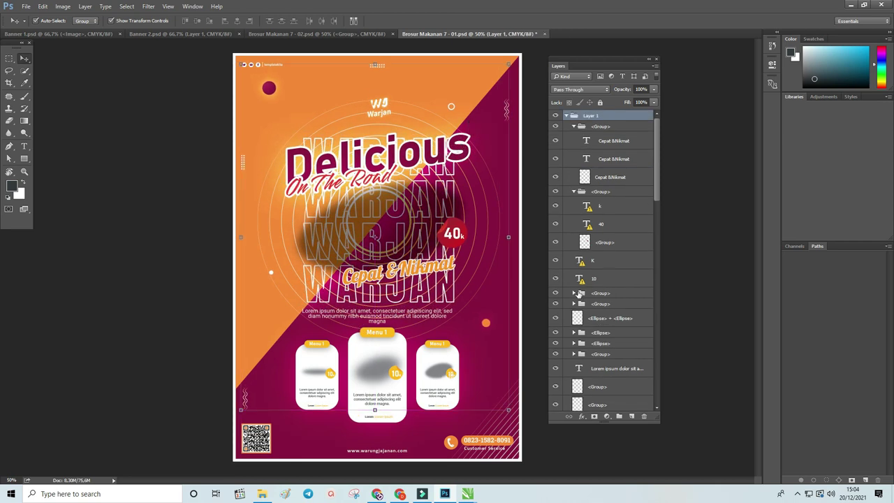
pyautogui.click(579, 294)
pyautogui.click(574, 293)
# Step: Expand the remaining collapsed Ellipse groups further down the layer list
pyautogui.scroll(-1, 579, 289)
pyautogui.click(573, 319)
pyautogui.scroll(-1, 577, 318)
pyautogui.scroll(-2, 576, 314)
pyautogui.scroll(-1, 574, 308)
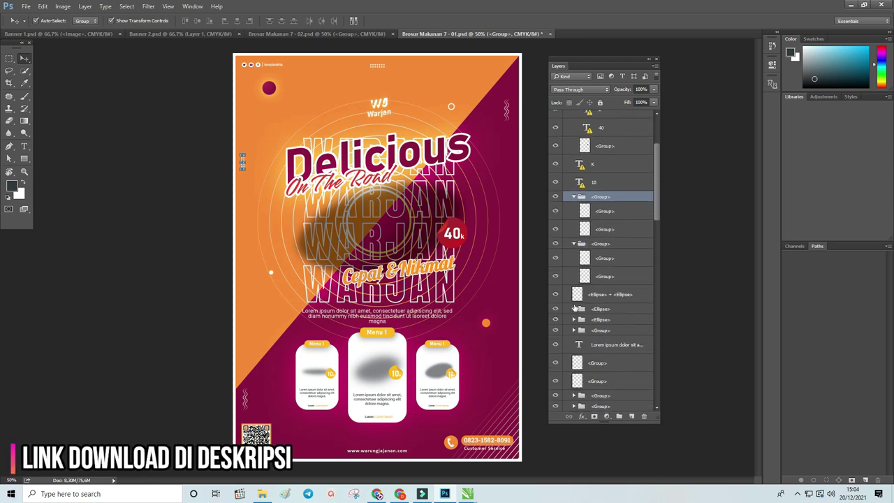
pyautogui.click(573, 320)
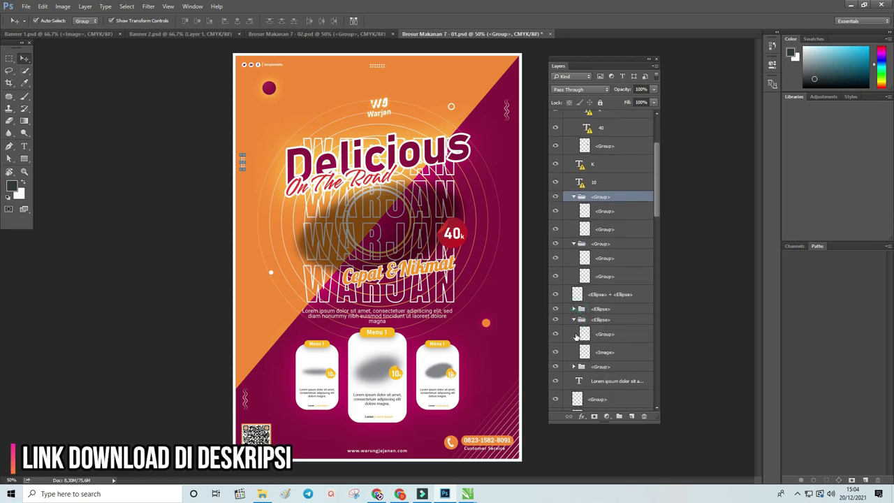
pyautogui.click(573, 366)
pyautogui.click(574, 308)
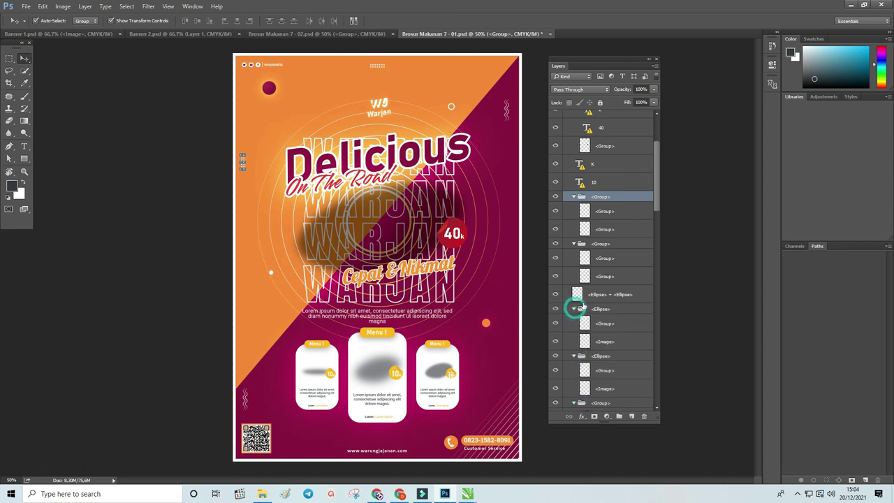
pyautogui.scroll(-3, 590, 304)
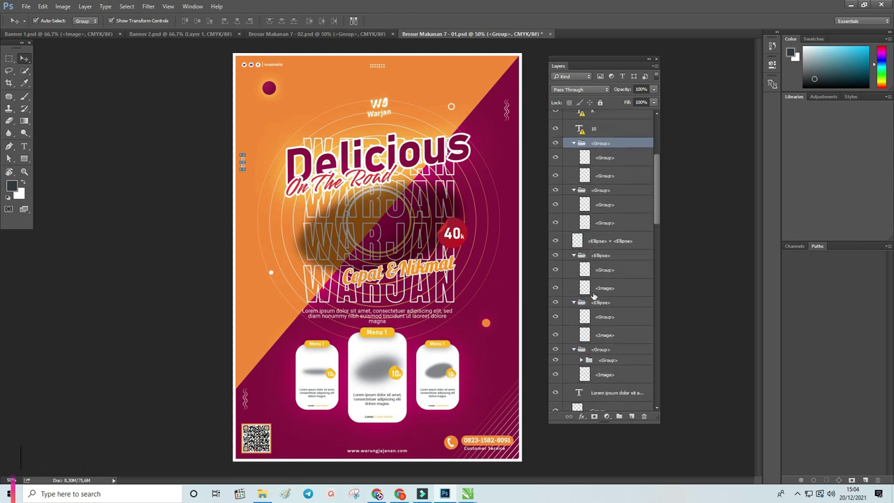
# Step: Undo the headline nudge in History and ungroup Layer 1 into its separate groups
pyautogui.click(772, 45)
pyautogui.click(718, 61)
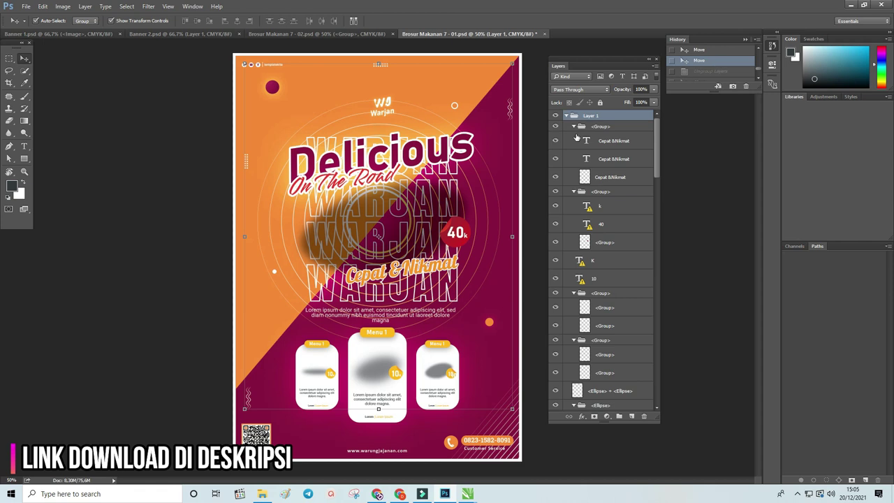
pyautogui.rightClick(594, 116)
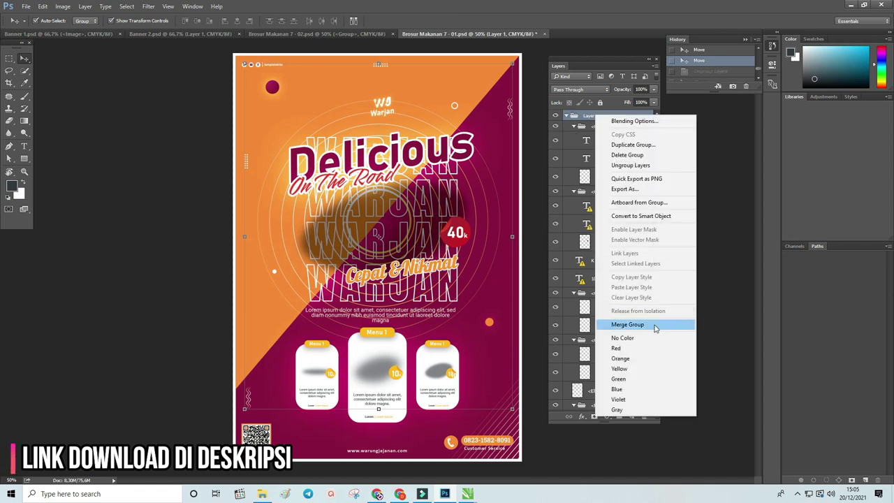
pyautogui.click(629, 165)
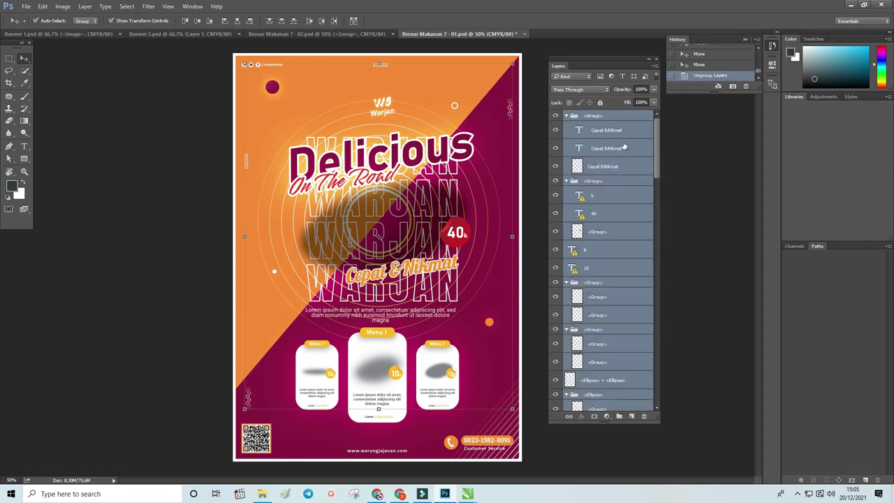
pyautogui.click(624, 147)
pyautogui.moveTo(658, 137); pyautogui.dragTo(659, 195)
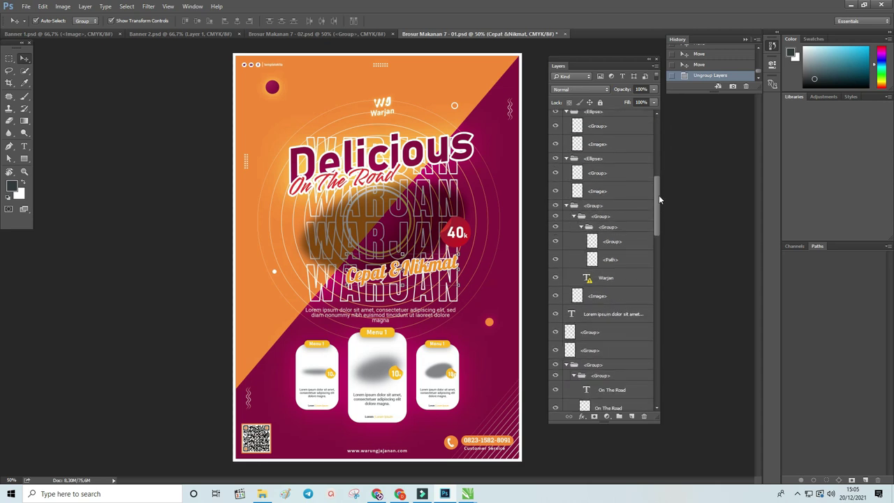
pyautogui.click(418, 154)
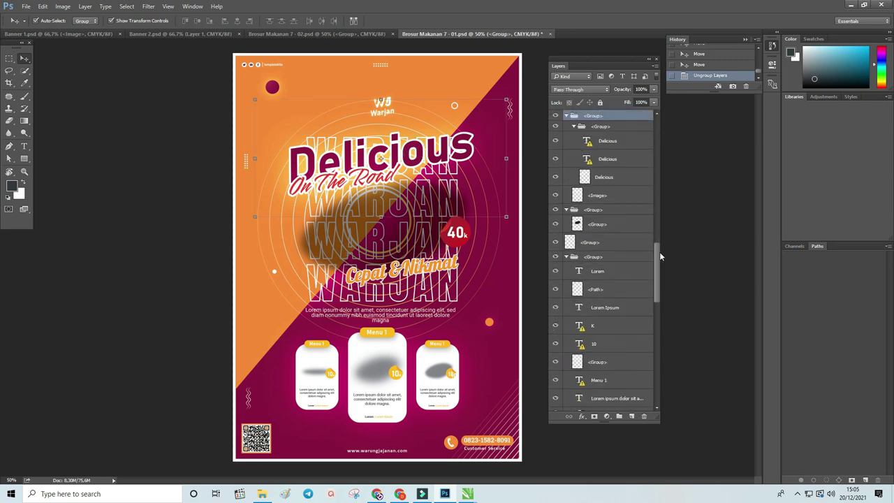
pyautogui.moveTo(660, 253)
pyautogui.mouseDown()
pyautogui.moveTo(653, 293)
pyautogui.moveTo(648, 232)
pyautogui.mouseUp()
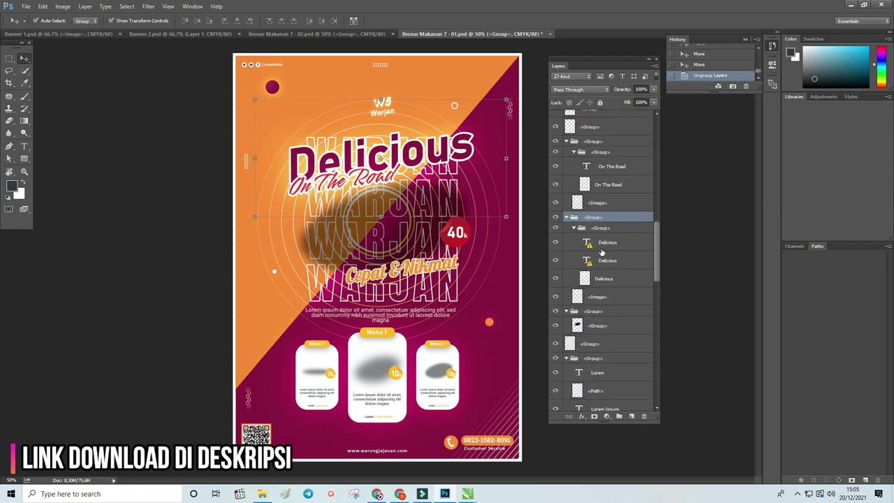
# Step: Open the Delicious text past the missing Bahnschrift Bold warning and hide its rasterised copy
pyautogui.doubleClick(587, 243)
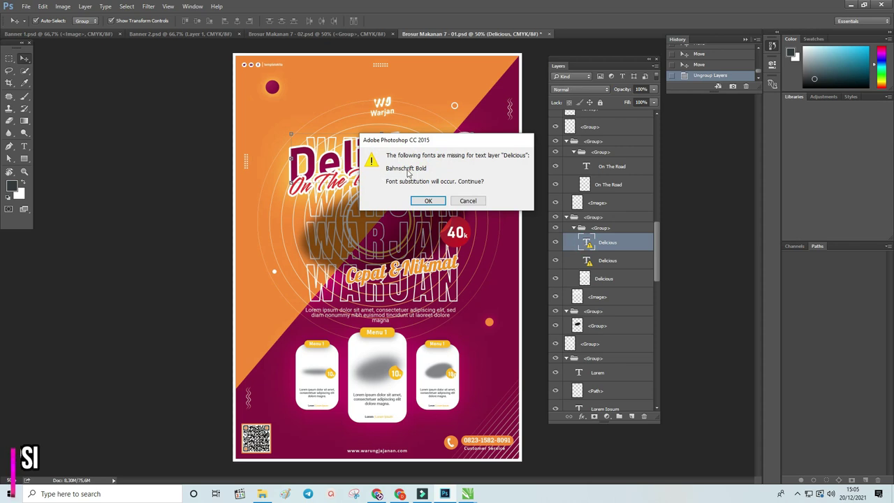
pyautogui.click(468, 201)
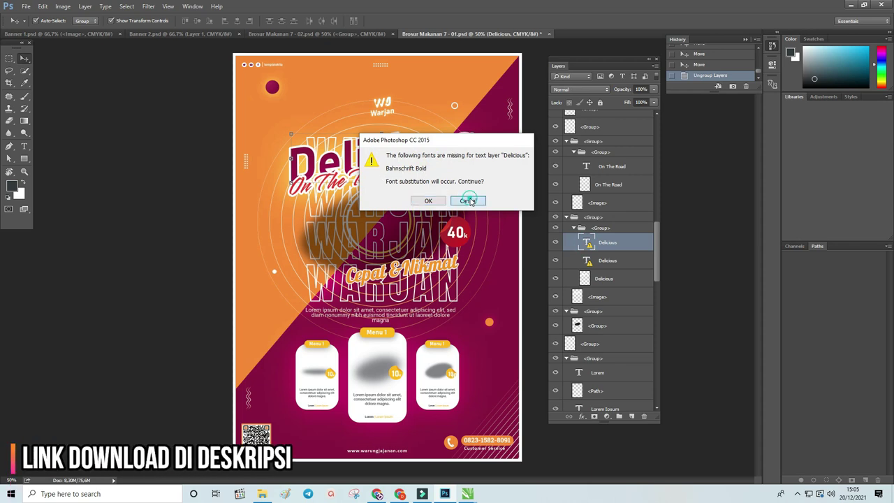
pyautogui.click(555, 279)
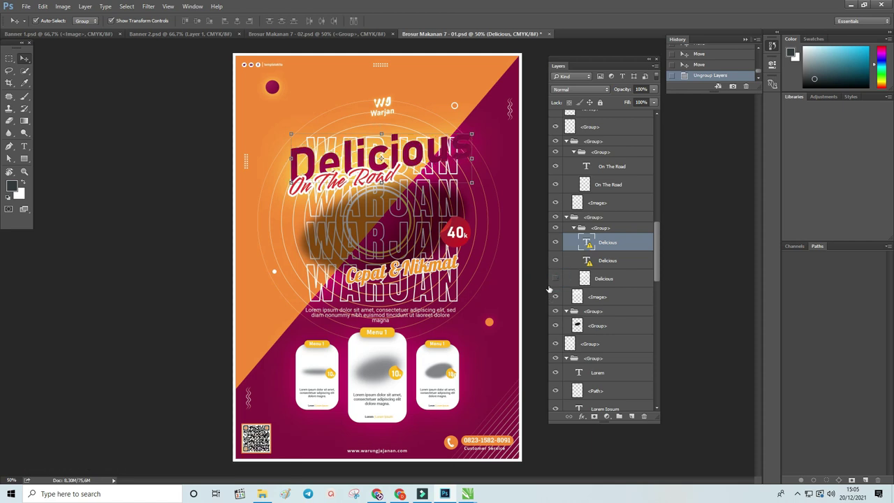
pyautogui.click(556, 279)
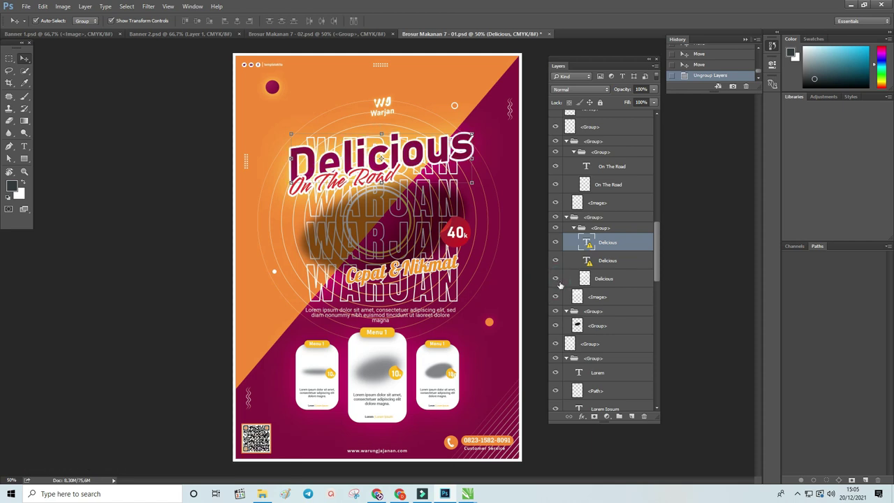
pyautogui.click(556, 280)
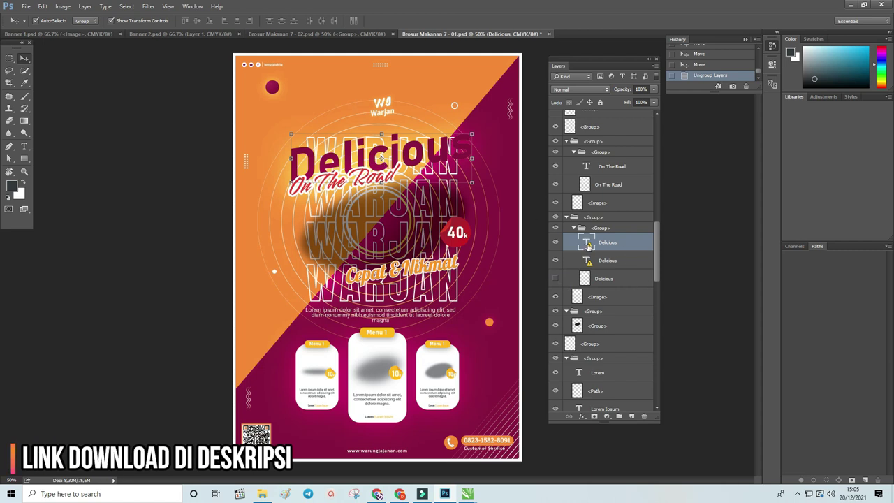
# Step: Toggle the red Delicious title's visibility, then open Blending Options for it
pyautogui.rightClick(609, 244)
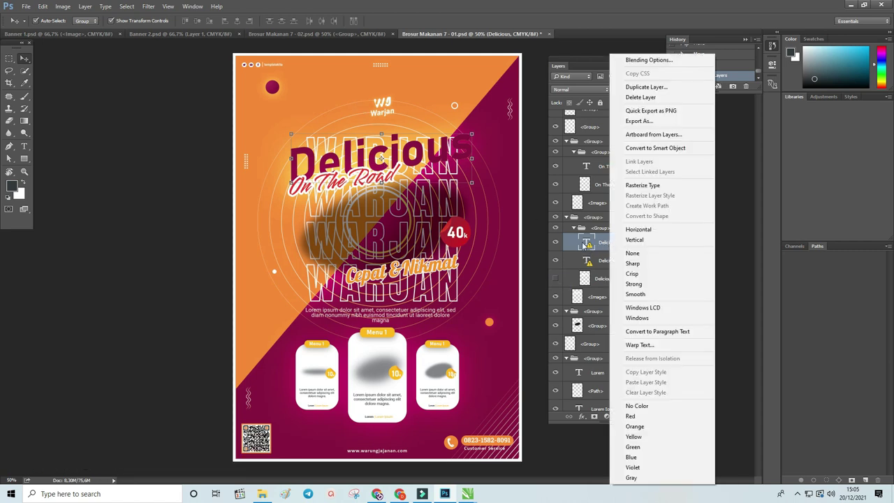
pyautogui.click(554, 243)
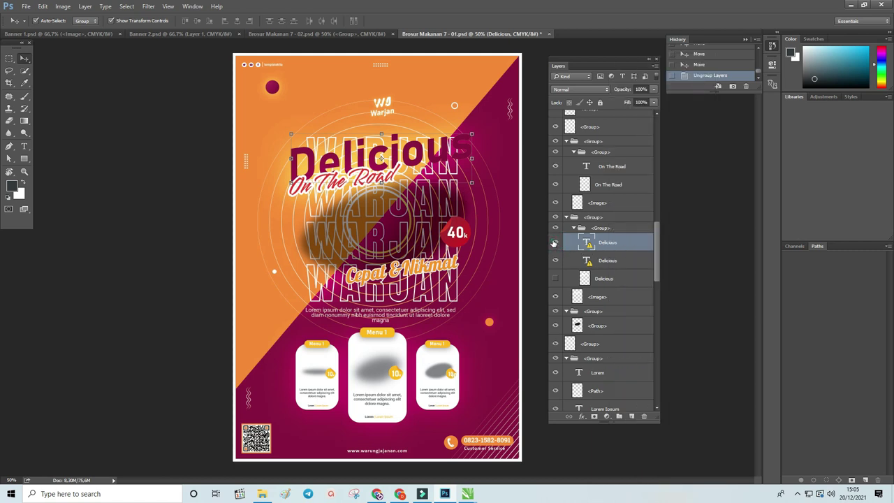
pyautogui.click(554, 243)
pyautogui.click(554, 243)
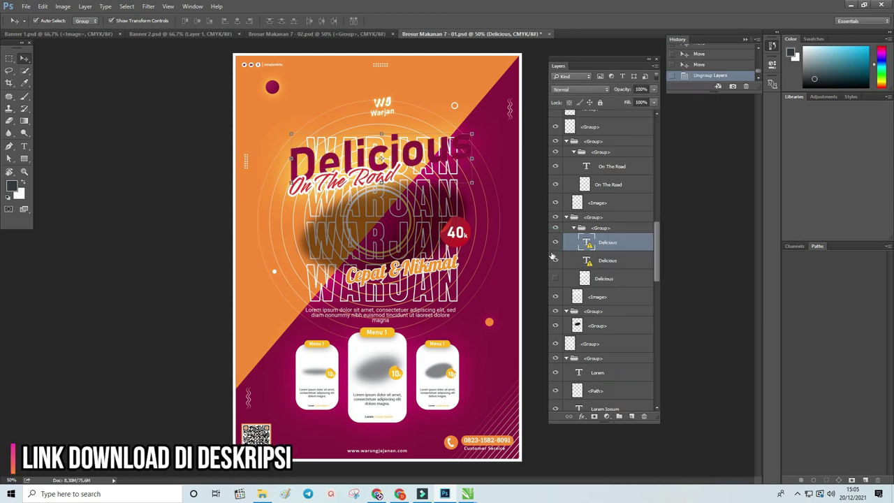
pyautogui.click(555, 243)
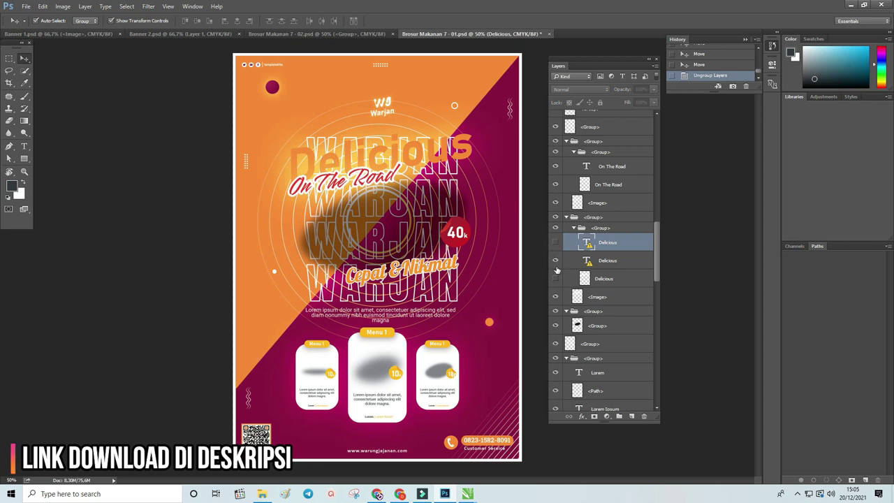
pyautogui.click(555, 242)
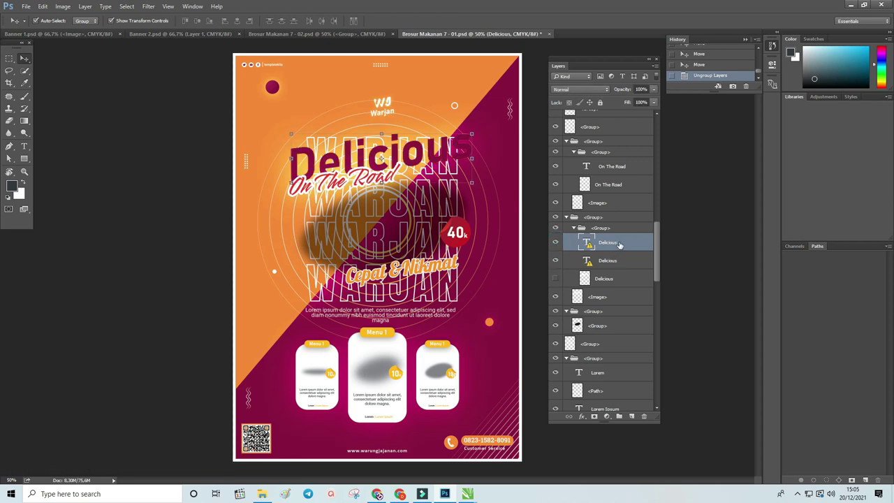
pyautogui.rightClick(618, 244)
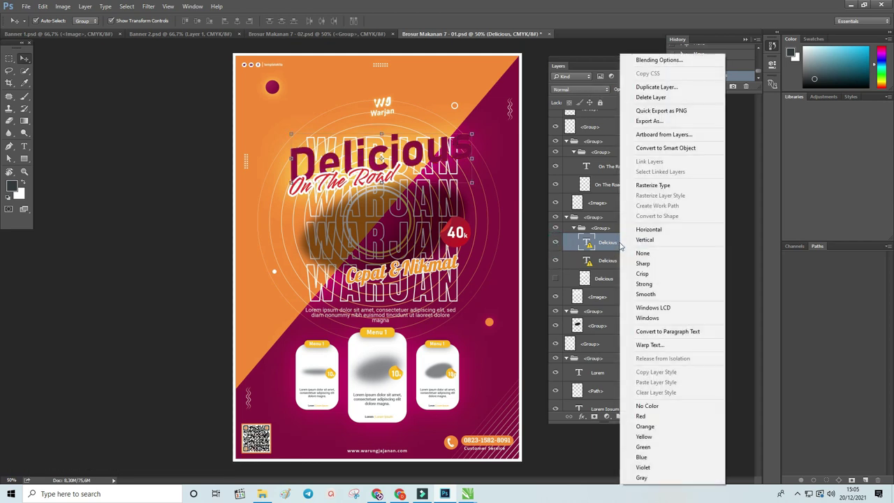
pyautogui.click(658, 62)
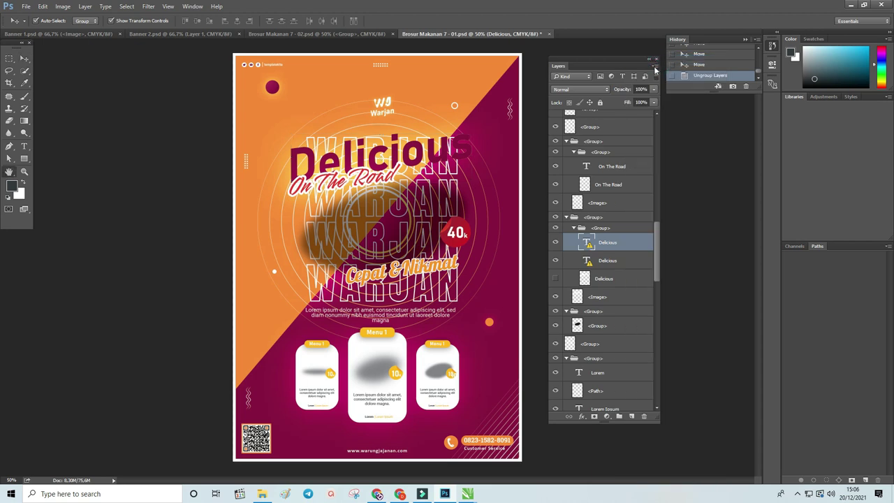
# Step: Enable a white Stroke effect on the Delicious title
pyautogui.moveTo(412, 87); pyautogui.dragTo(609, 63)
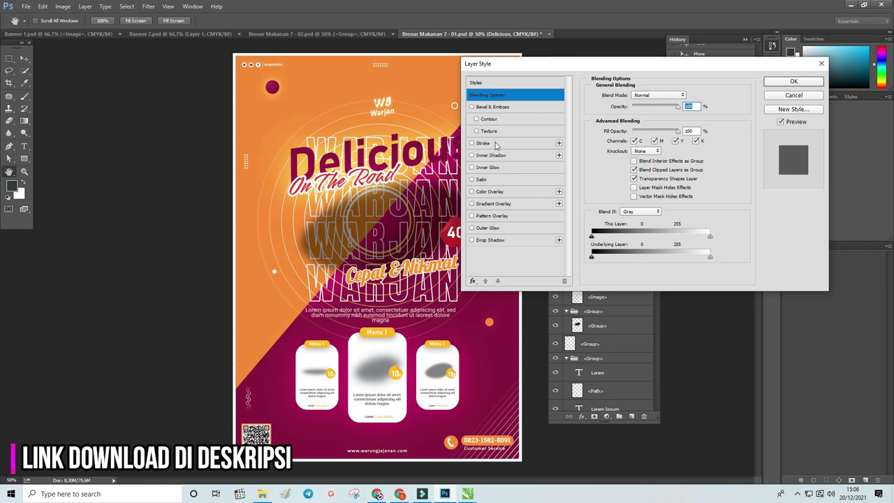
pyautogui.click(496, 143)
pyautogui.moveTo(542, 62); pyautogui.dragTo(632, 62)
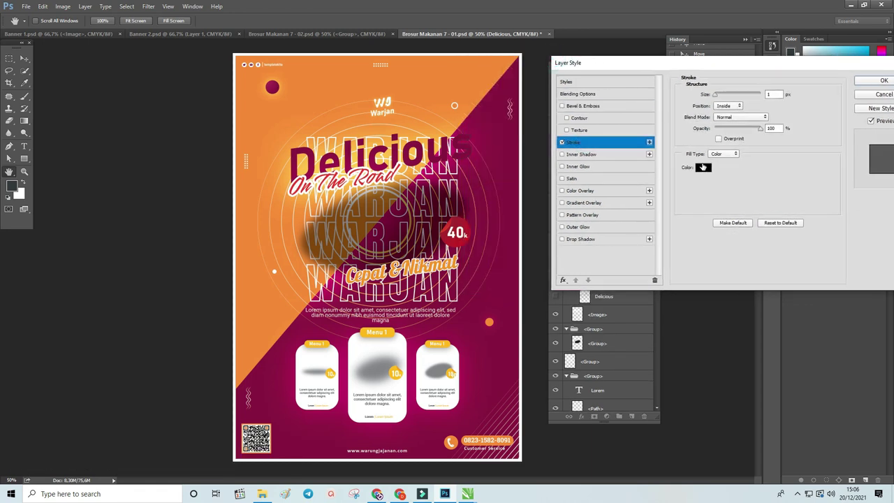
pyautogui.click(702, 168)
pyautogui.click(328, 128)
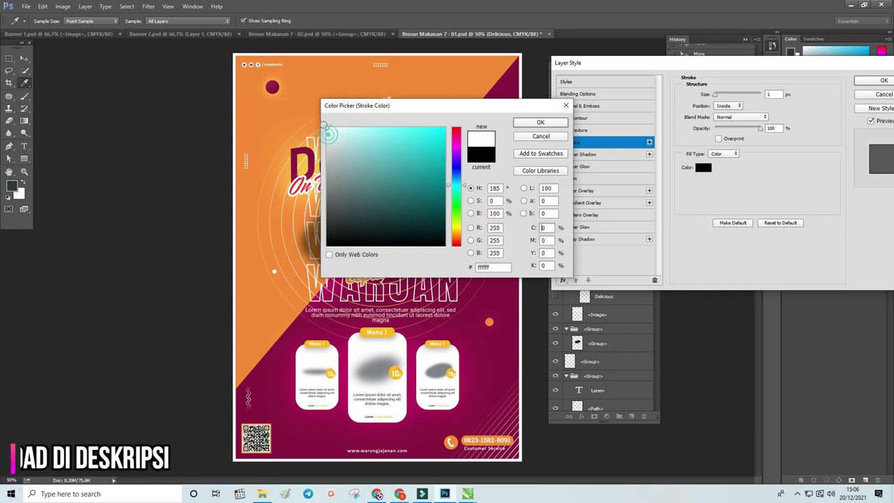
pyautogui.click(540, 123)
# Step: Set the stroke to 13 px positioned Outside and apply it
pyautogui.moveTo(716, 96); pyautogui.dragTo(723, 99)
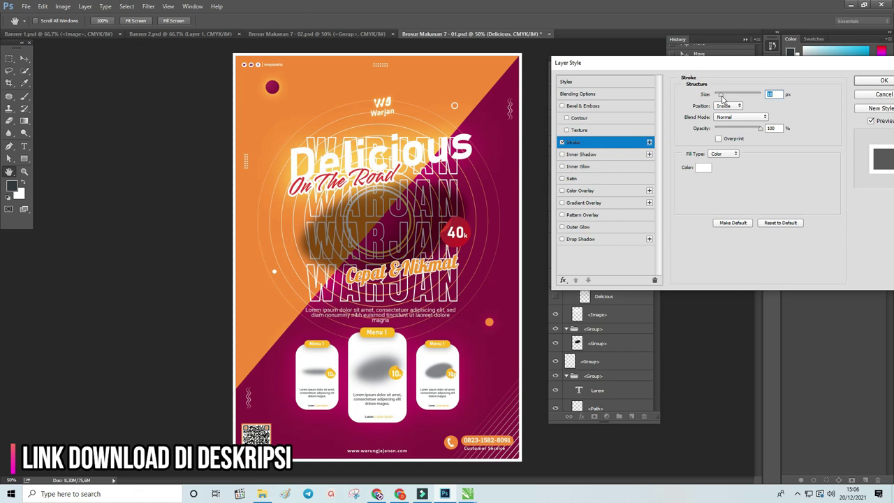
pyautogui.click(730, 106)
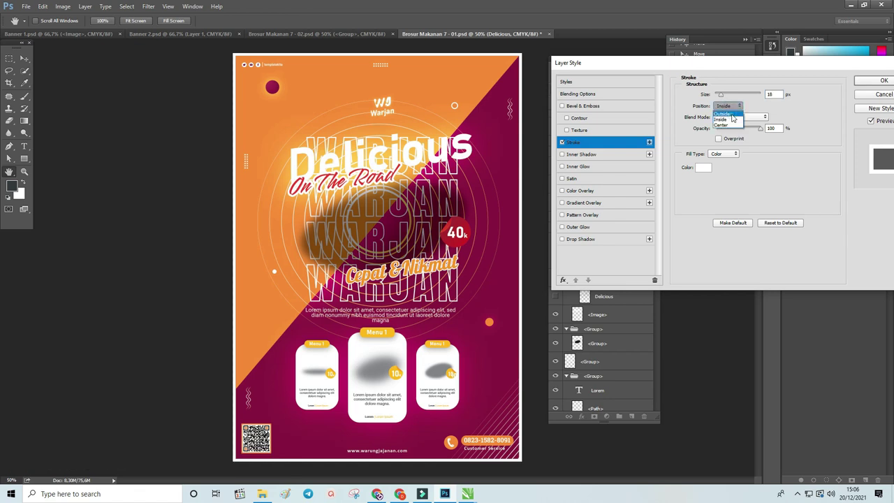
pyautogui.click(731, 113)
pyautogui.moveTo(724, 98); pyautogui.dragTo(721, 99)
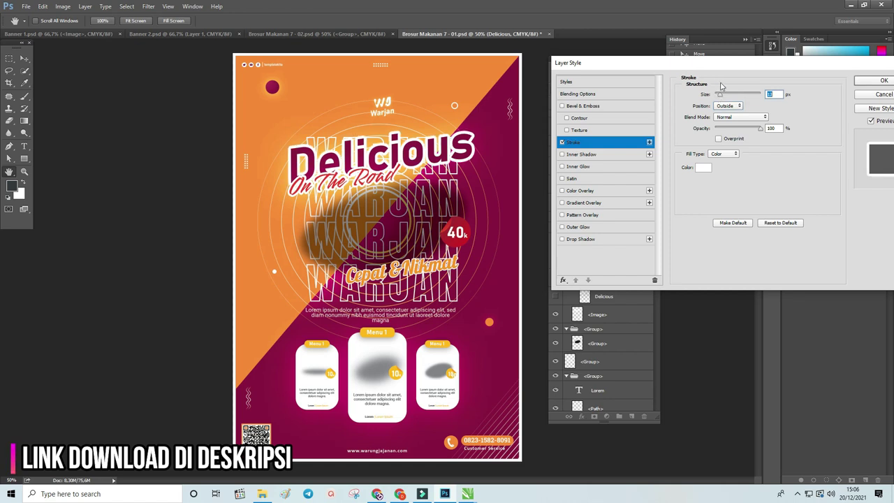
pyautogui.moveTo(723, 64); pyautogui.dragTo(653, 70)
pyautogui.click(820, 87)
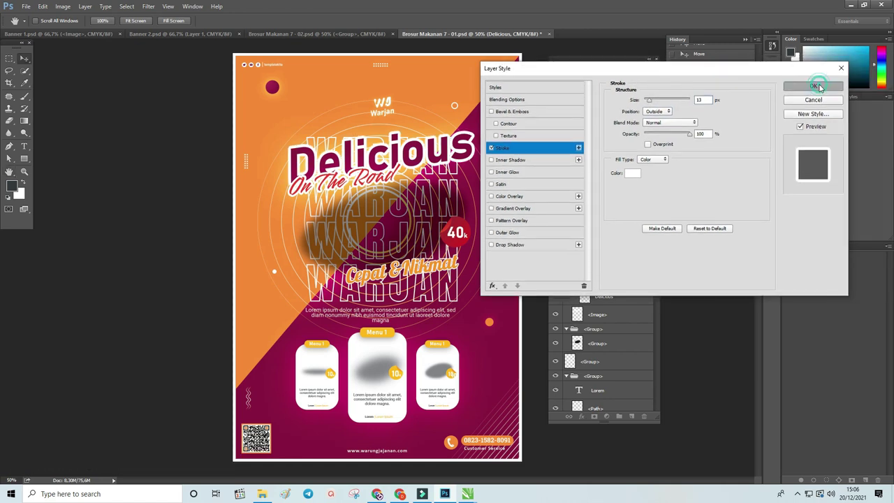
# Step: Accept the missing-font warning on the Delicious title and finish the transform
pyautogui.doubleClick(307, 185)
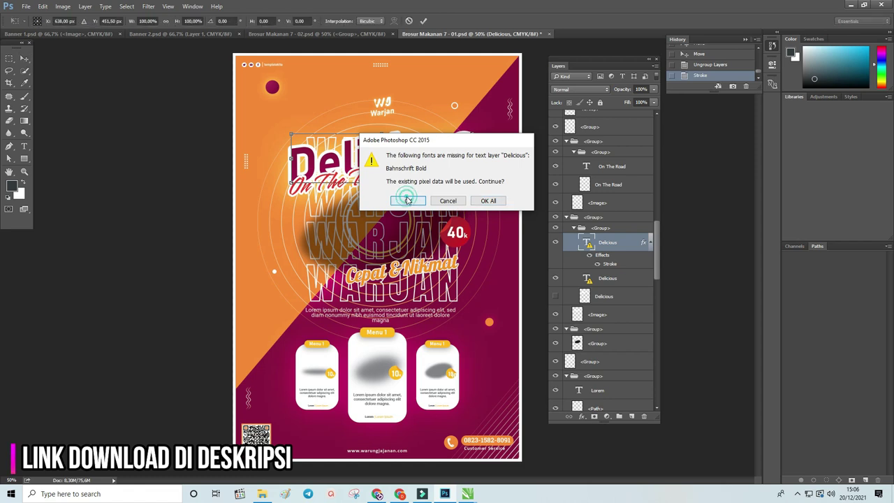
pyautogui.press('Return')
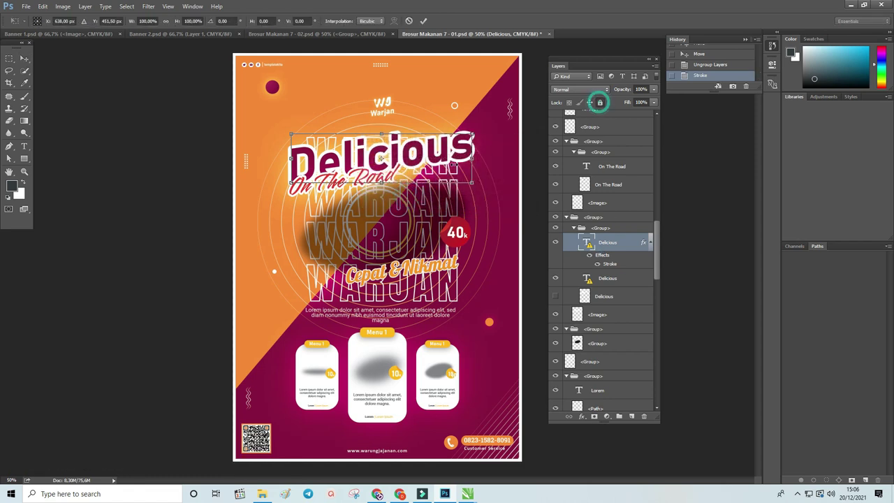
pyautogui.press('Return')
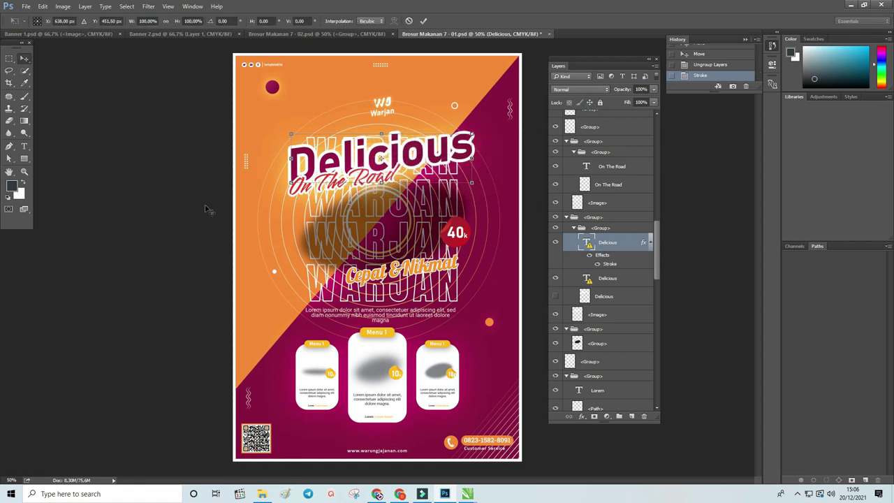
# Step: Move the Delicious title group top-left, partly off the page, and nudge On The Road up-right
pyautogui.click(205, 205)
pyautogui.click(298, 190)
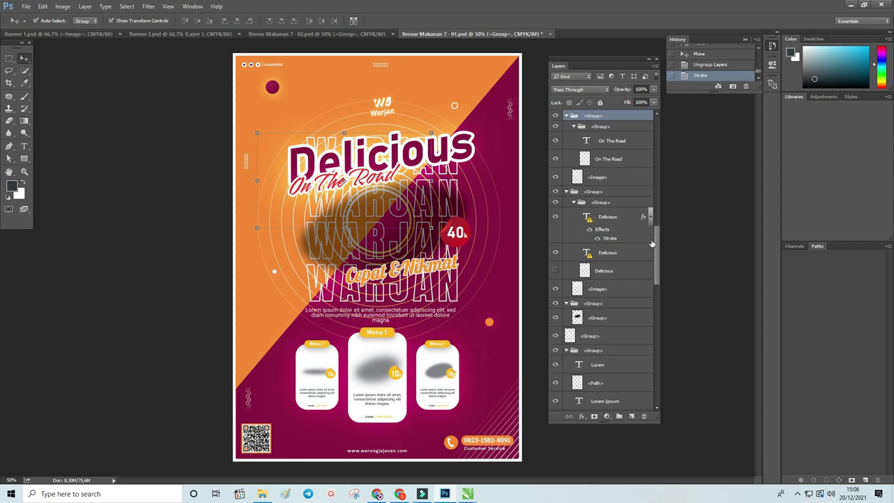
pyautogui.moveTo(656, 245)
pyautogui.mouseDown()
pyautogui.moveTo(657, 274)
pyautogui.moveTo(660, 255)
pyautogui.mouseUp()
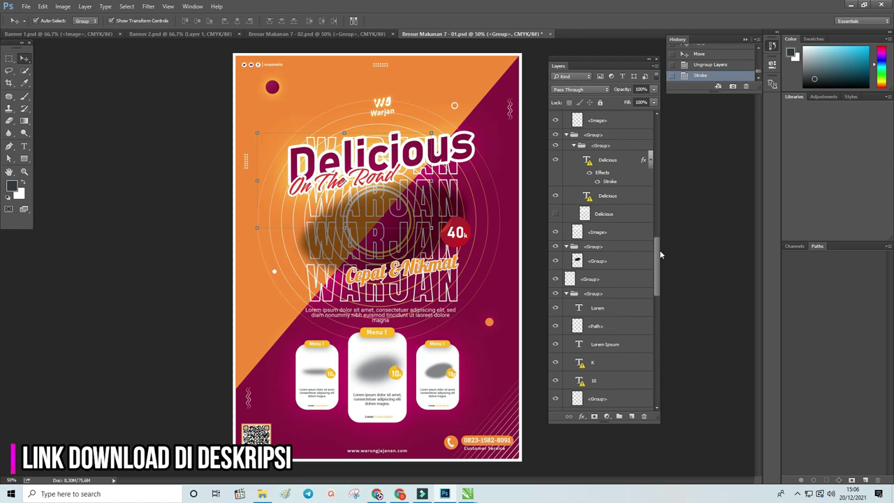
pyautogui.moveTo(382, 141); pyautogui.dragTo(382, 116)
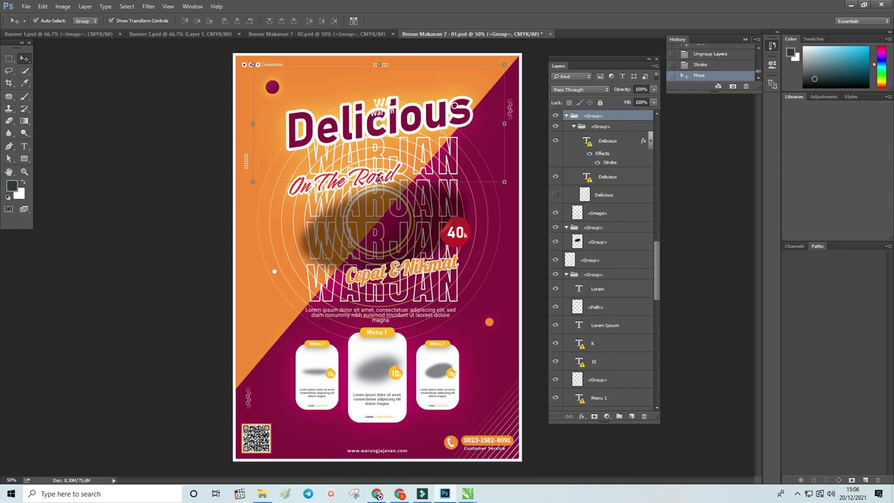
pyautogui.doubleClick(379, 182)
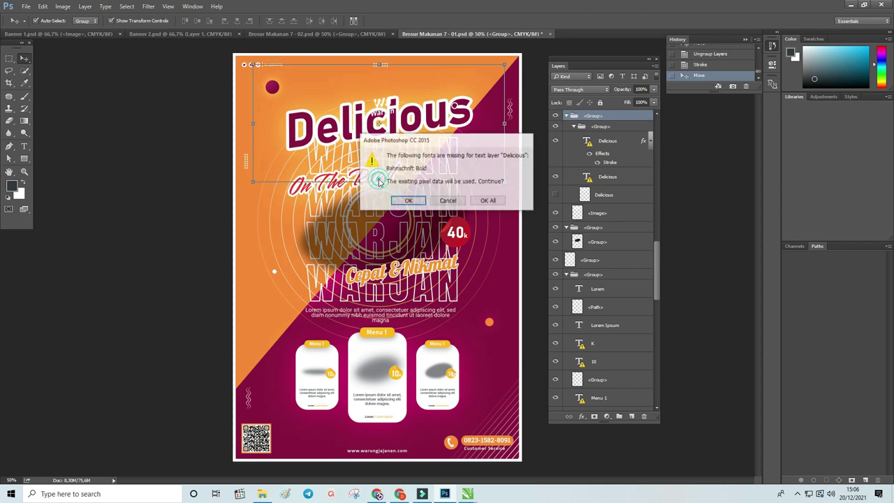
pyautogui.click(488, 201)
pyautogui.moveTo(402, 116); pyautogui.dragTo(263, 79)
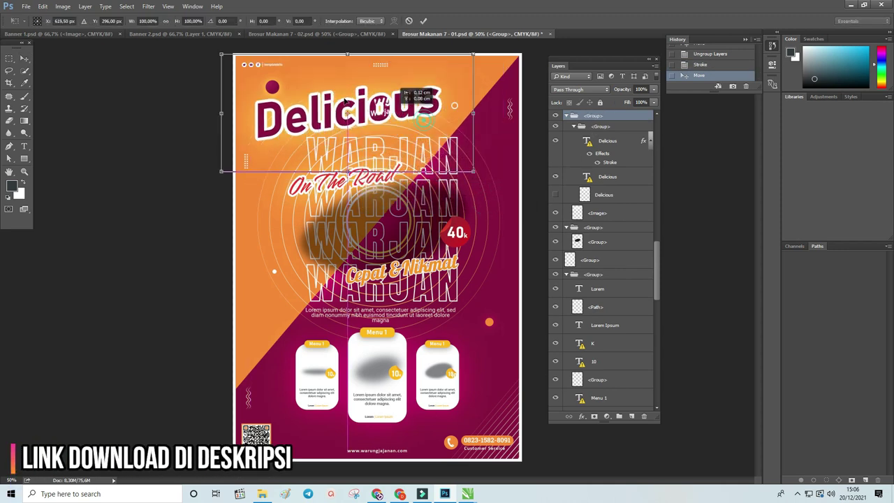
pyautogui.press('Return')
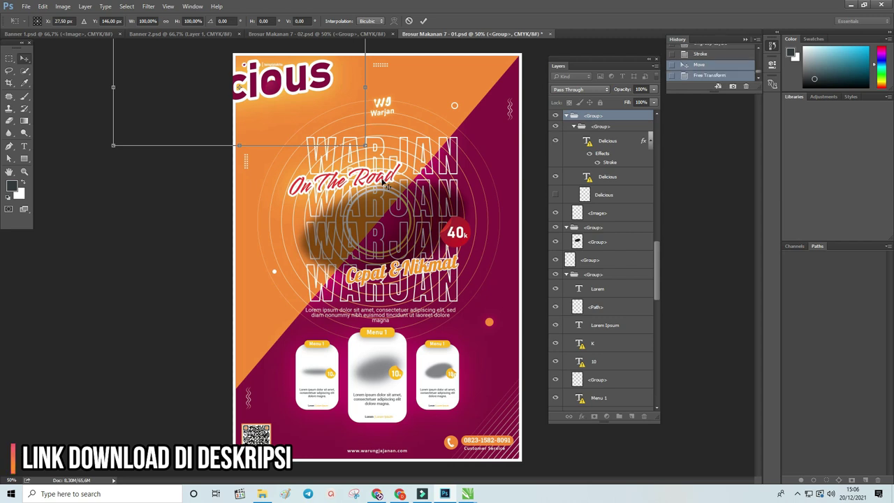
pyautogui.moveTo(383, 183); pyautogui.dragTo(416, 167)
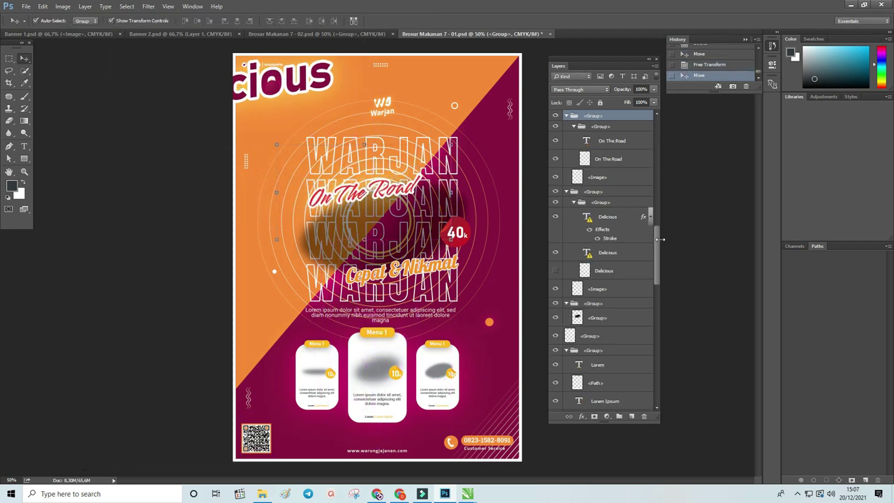
# Step: Ungroup the On The Road layers, nudge the script left, and edit its font
pyautogui.rightClick(596, 117)
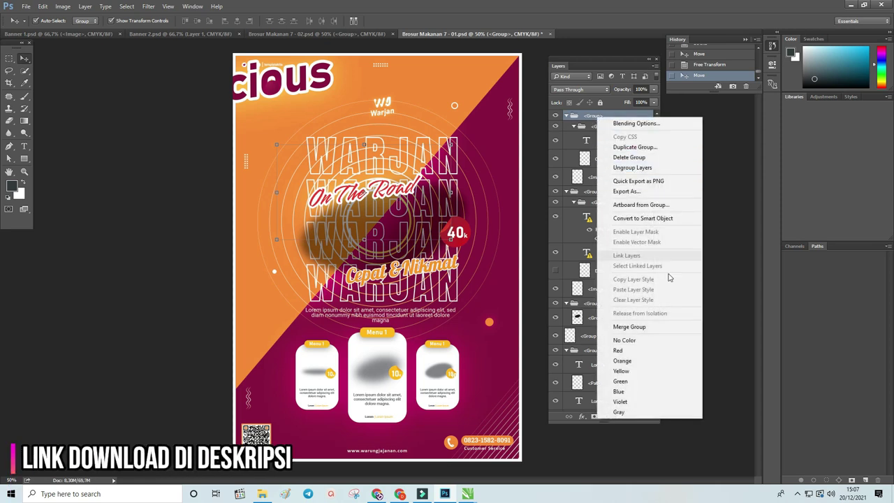
pyautogui.click(639, 167)
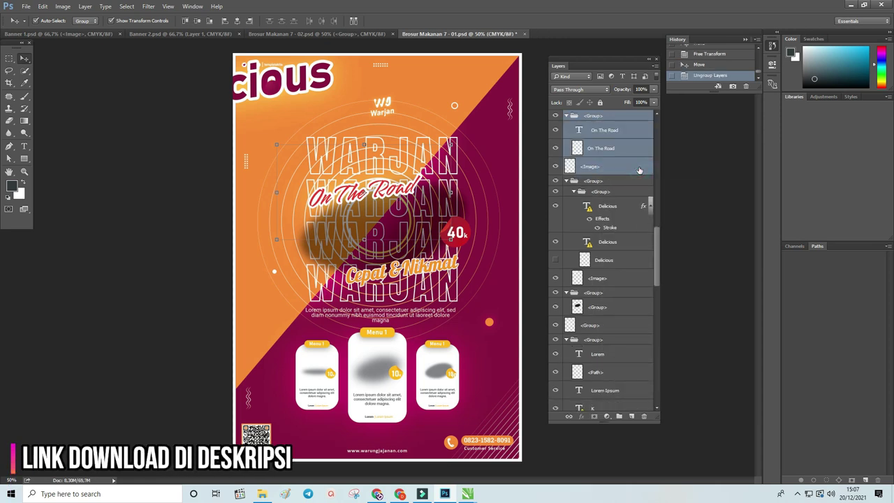
pyautogui.moveTo(421, 191)
pyautogui.mouseDown()
pyautogui.moveTo(404, 188)
pyautogui.moveTo(417, 186)
pyautogui.mouseUp()
pyautogui.moveTo(659, 251)
pyautogui.mouseDown()
pyautogui.moveTo(658, 369)
pyautogui.moveTo(649, 125)
pyautogui.moveTo(655, 211)
pyautogui.mouseUp()
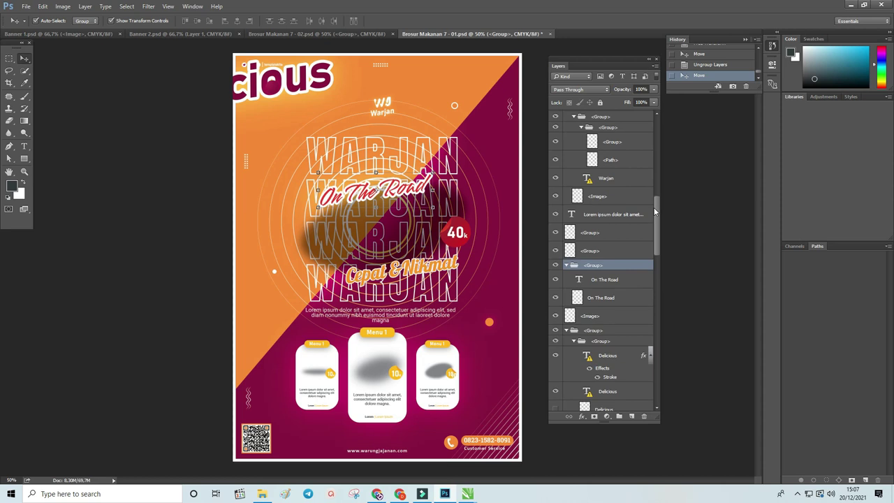
pyautogui.doubleClick(579, 278)
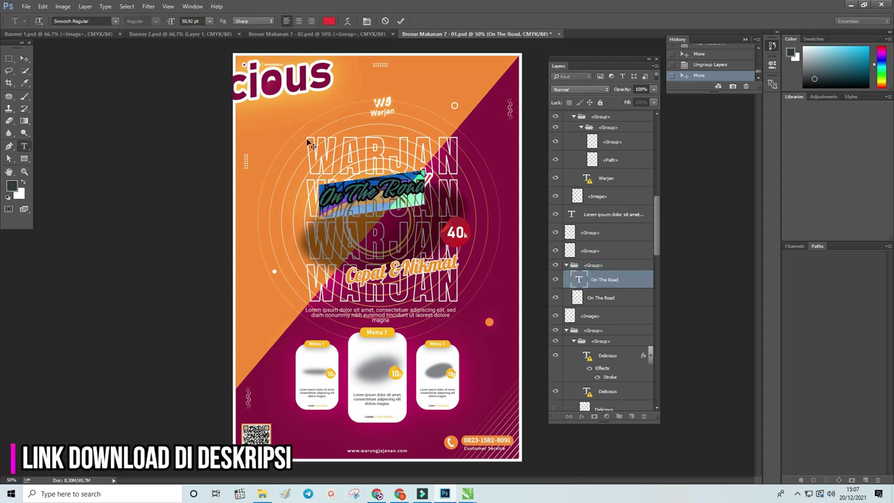
pyautogui.click(83, 20)
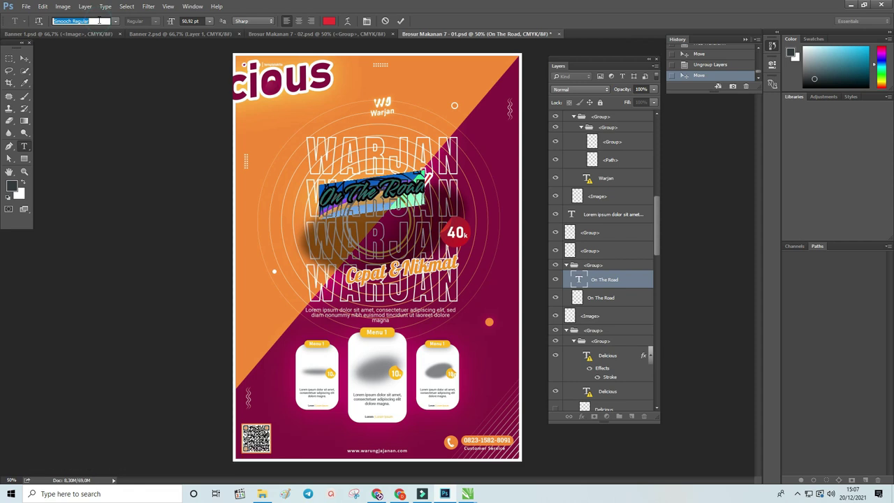
pyautogui.click(23, 58)
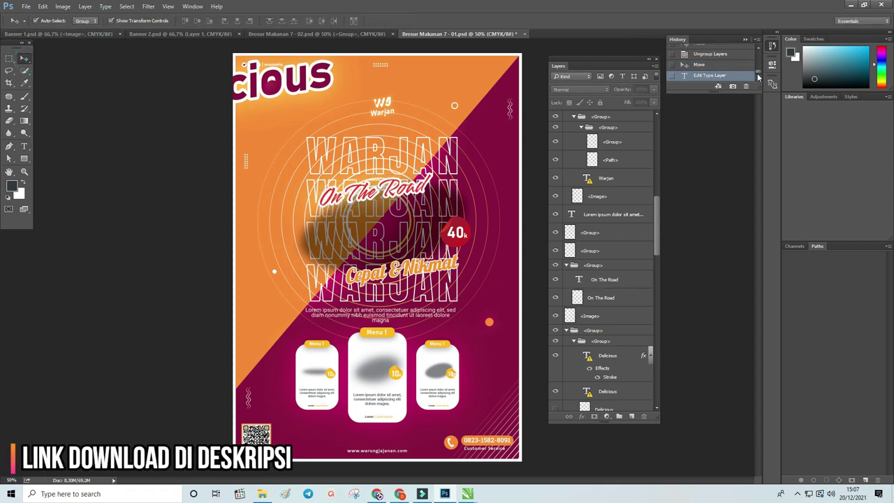
# Step: Revert the flyer to its opened state from History and deselect Layer 1
pyautogui.moveTo(758, 77); pyautogui.dragTo(758, 53)
pyautogui.click(727, 54)
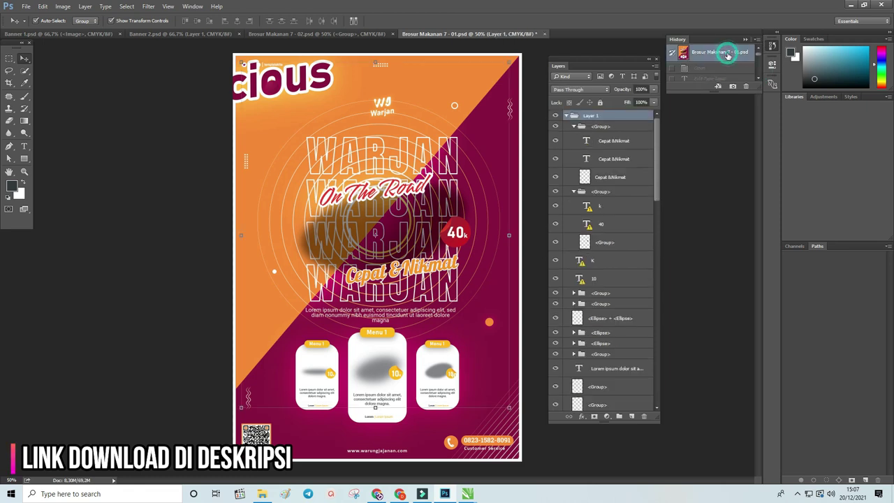
pyautogui.click(109, 182)
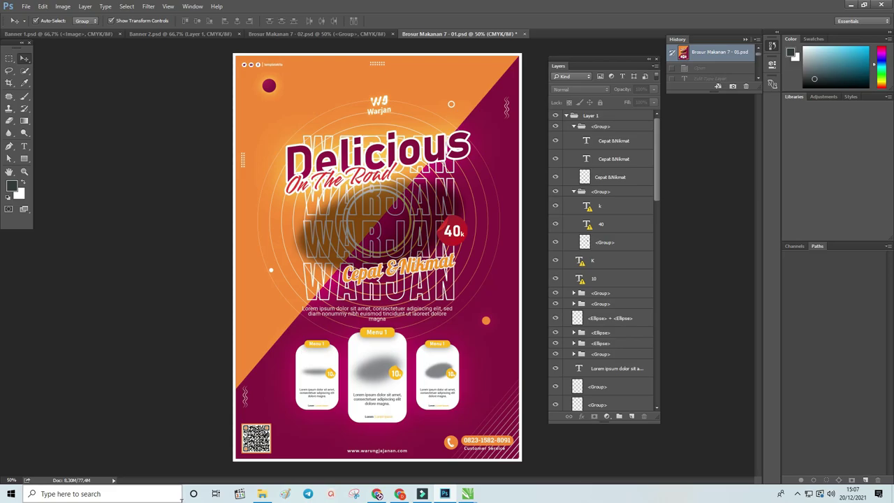
pyautogui.click(262, 494)
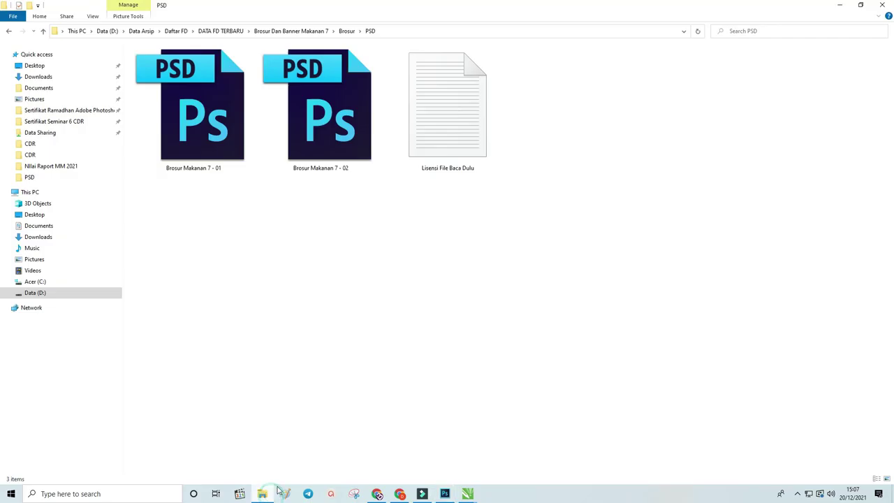
# Step: Peek into the 4x folder, then open Model and select its food plate images
pyautogui.click(326, 31)
pyautogui.click(169, 62)
pyautogui.doubleClick(169, 62)
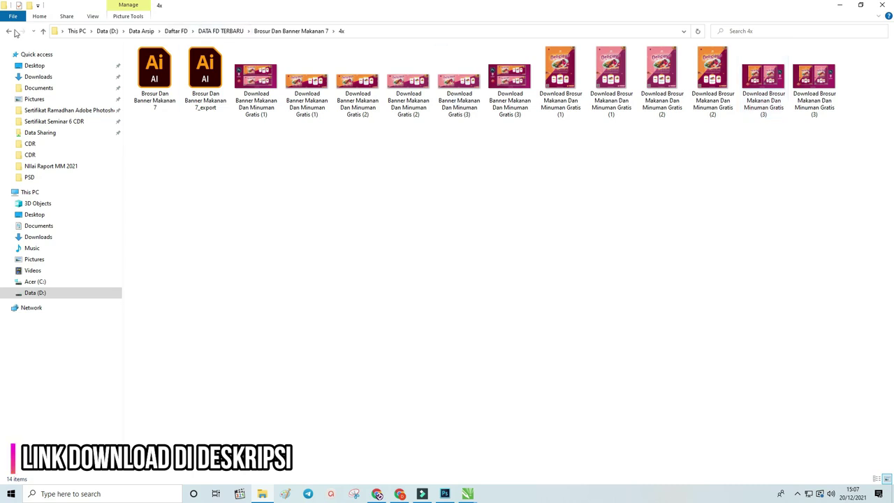
pyautogui.click(10, 31)
pyautogui.doubleClick(154, 91)
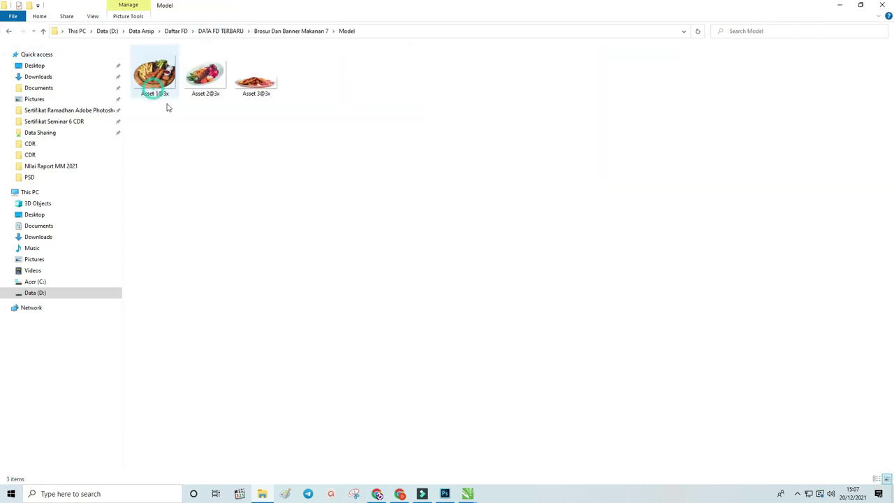
pyautogui.moveTo(343, 124)
pyautogui.mouseDown()
pyautogui.moveTo(156, 70)
pyautogui.moveTo(447, 494)
pyautogui.mouseUp()
pyautogui.click(222, 137)
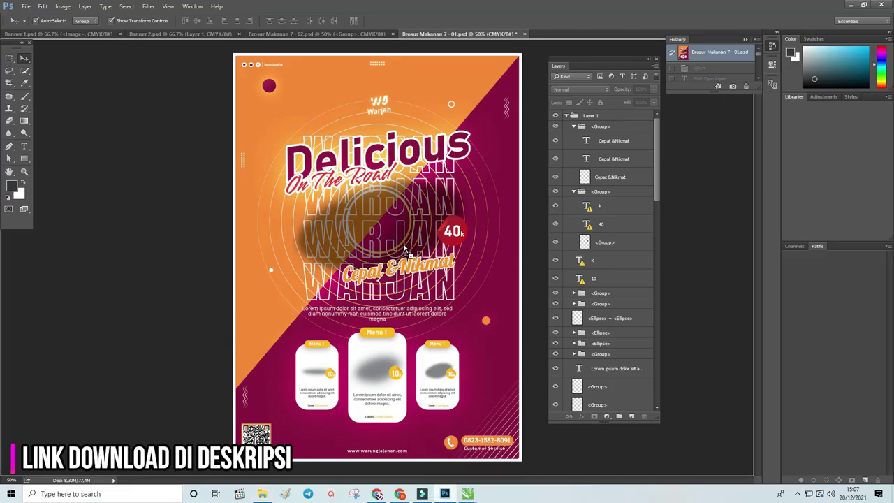
# Step: Place the Asset 2@3x plate image on the poster, scaled to about 60%
pyautogui.moveTo(447, 494); pyautogui.dragTo(399, 221)
pyautogui.press('Return')
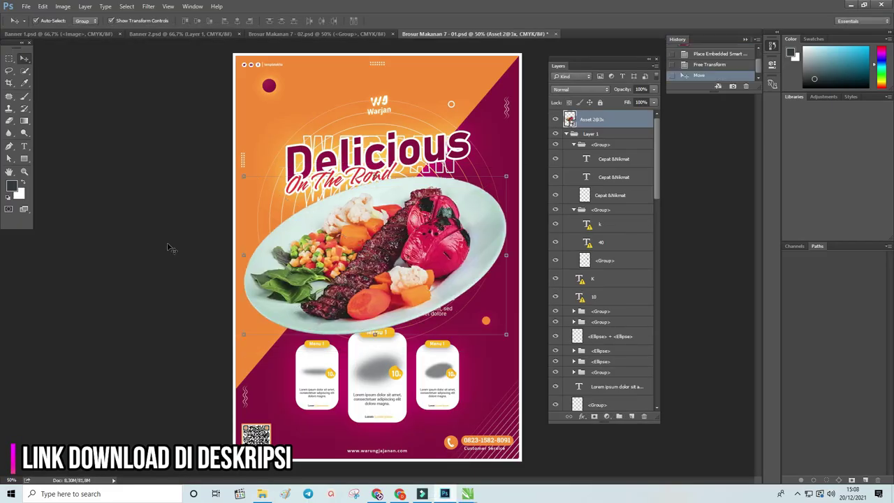
pyautogui.moveTo(508, 176)
pyautogui.mouseDown()
pyautogui.moveTo(442, 201)
pyautogui.moveTo(476, 187)
pyautogui.mouseUp()
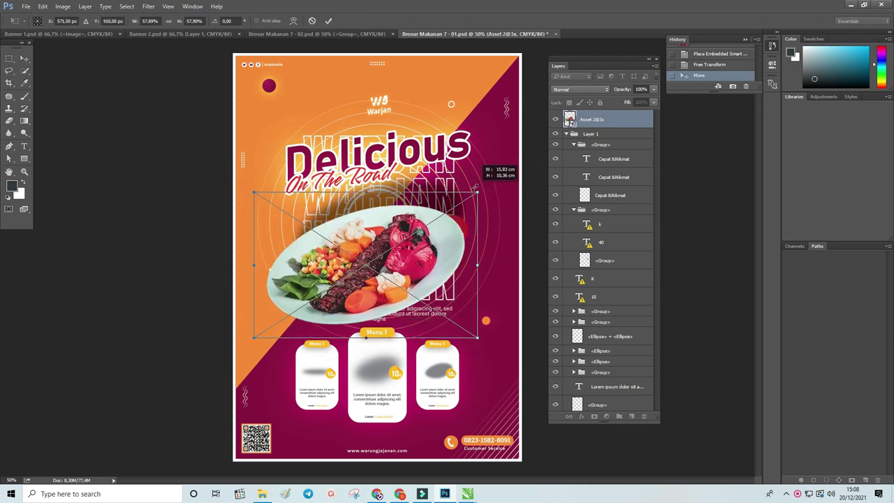
pyautogui.moveTo(405, 236); pyautogui.dragTo(413, 220)
pyautogui.press('Return')
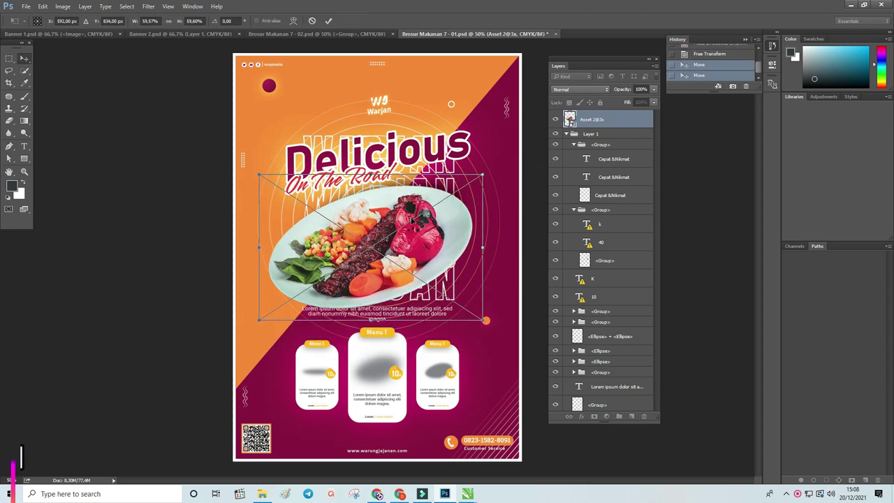
# Step: Restack the plate layer below the 10 text layer and select the Layer 1 group
pyautogui.moveTo(608, 121); pyautogui.dragTo(610, 302)
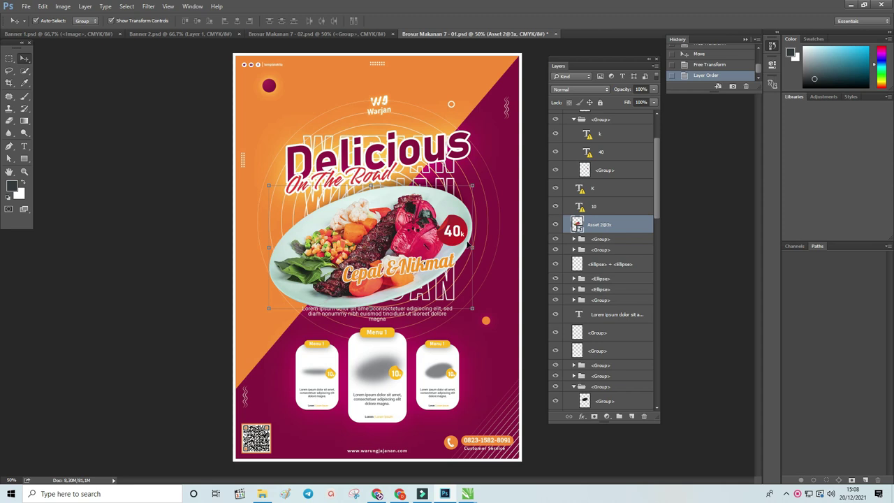
pyautogui.moveTo(627, 225); pyautogui.dragTo(621, 161)
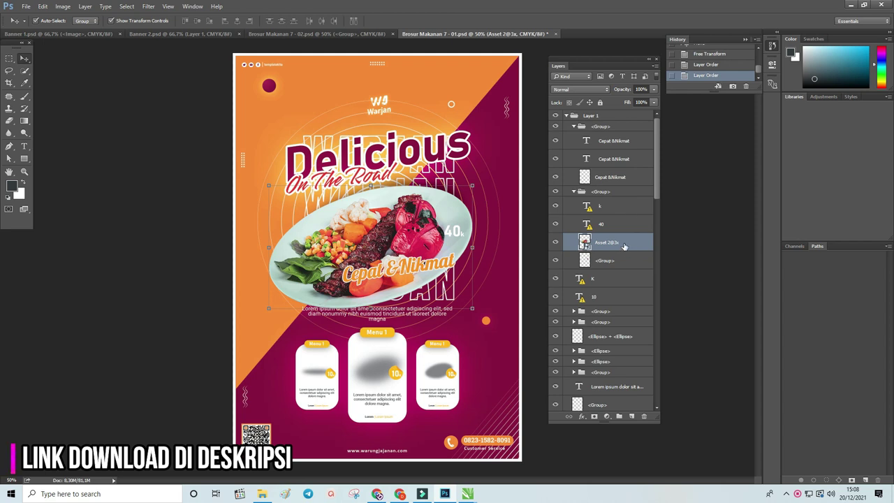
pyautogui.hotkey('ctrl', 'z')
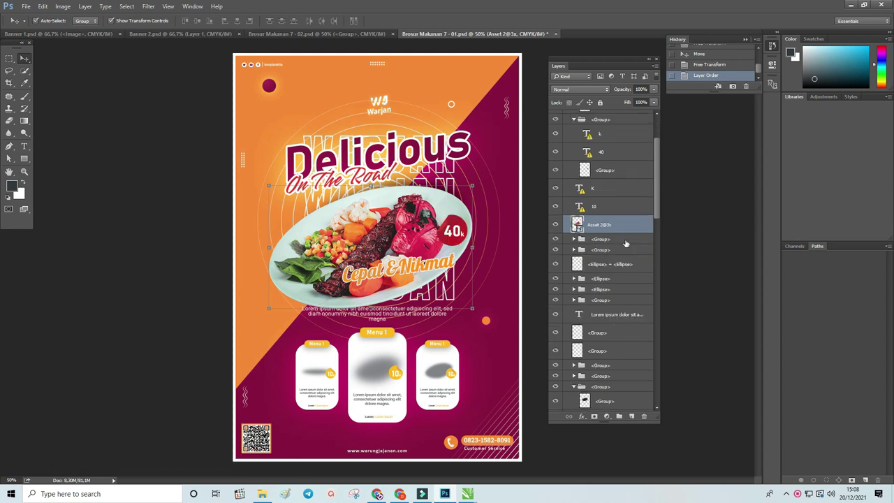
pyautogui.click(333, 238)
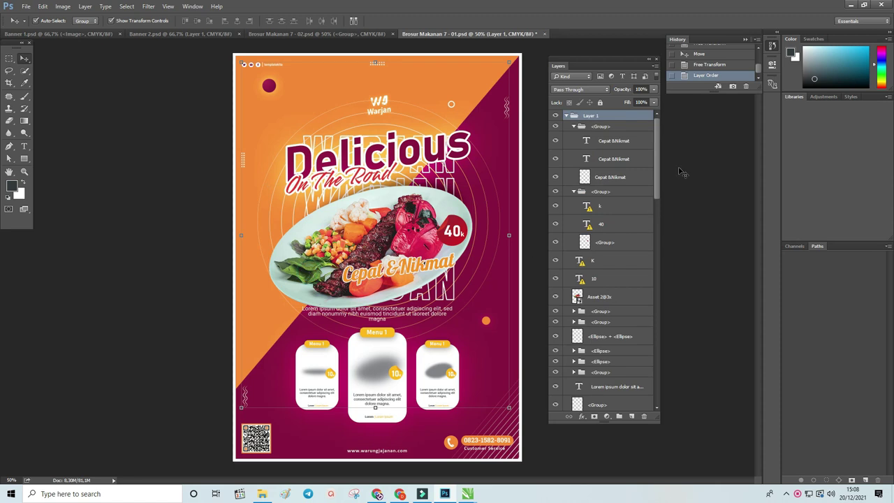
# Step: Ungroup Layer 1, then shrink the Asset 2@3x plate to about 48%, tucked under Delicious
pyautogui.rightClick(620, 116)
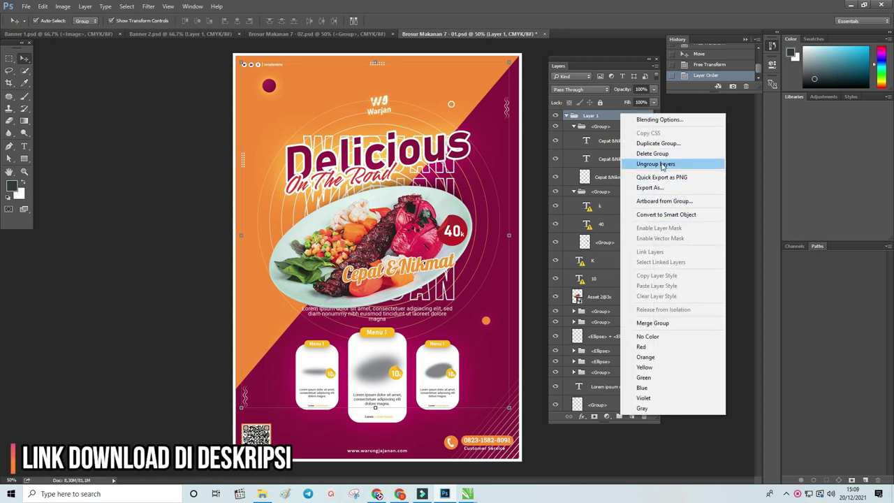
pyautogui.click(660, 163)
pyautogui.click(593, 286)
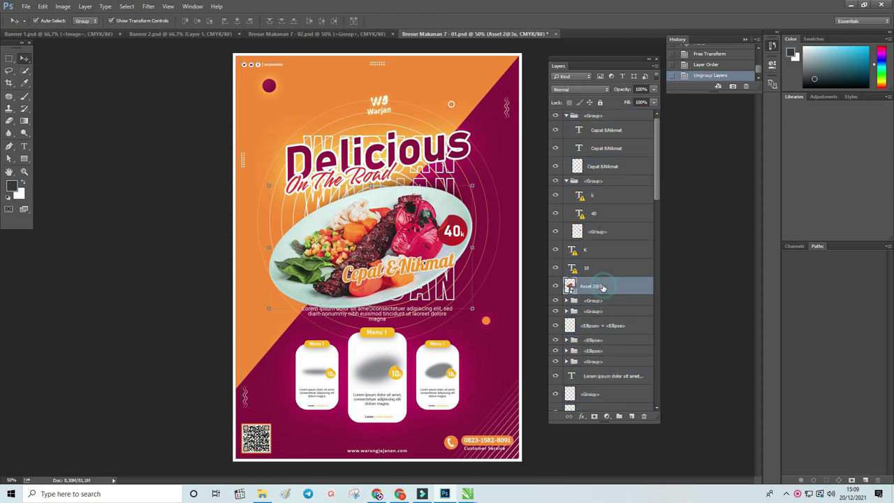
pyautogui.moveTo(268, 309)
pyautogui.mouseDown()
pyautogui.moveTo(280, 312)
pyautogui.moveTo(294, 293)
pyautogui.mouseUp()
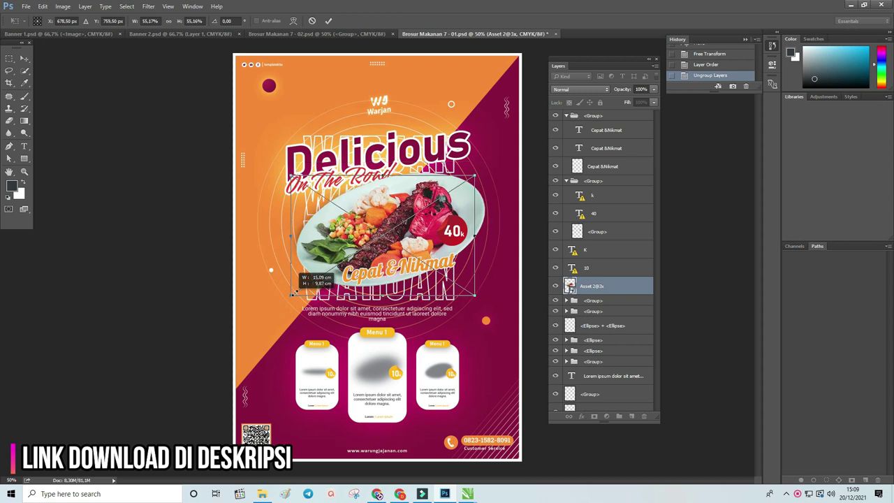
pyautogui.moveTo(382, 236); pyautogui.dragTo(376, 222)
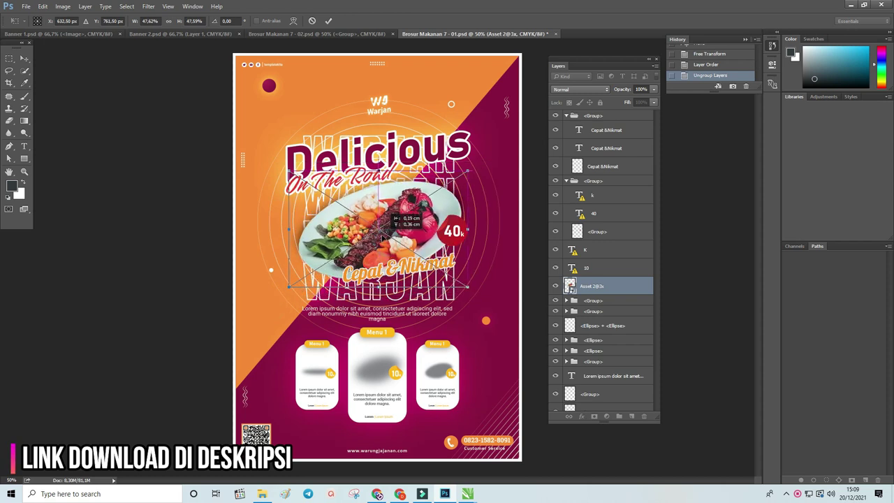
pyautogui.press('Return')
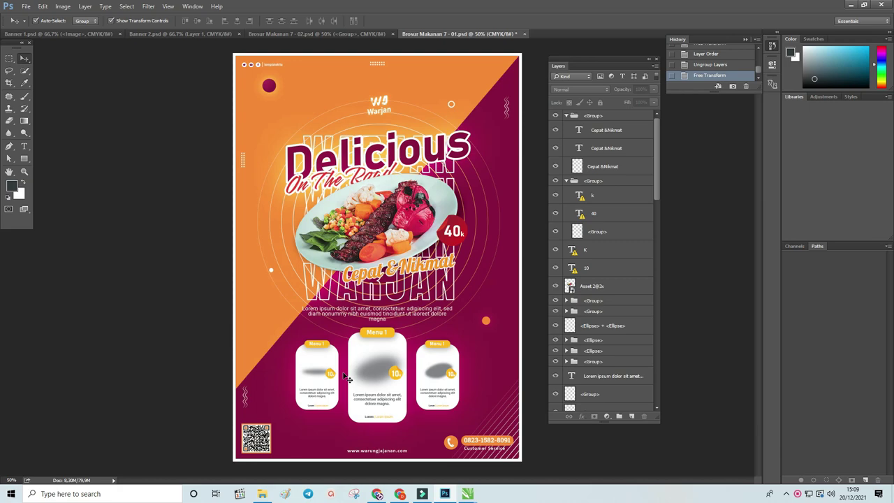
# Step: Bring the Asset 3@3x chicken plate from the Model folder onto the poster
pyautogui.hotkey('alt', 'Tab')
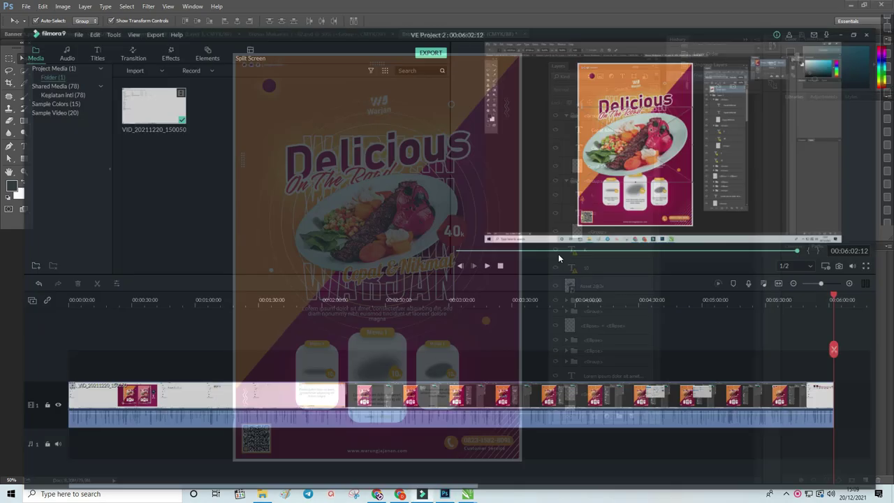
pyautogui.hotkey('alt', 'Tab')
pyautogui.hotkey('alt', 'Tab')
pyautogui.click(268, 94)
pyautogui.hotkey('alt', 'Tab')
pyautogui.hotkey('alt', 'Tab')
pyautogui.moveTo(351, 374); pyautogui.dragTo(352, 374)
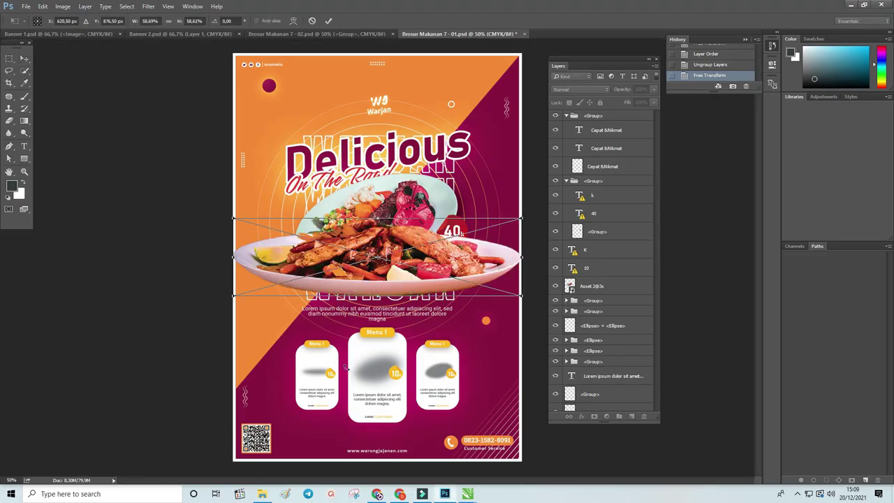
pyautogui.press('Return')
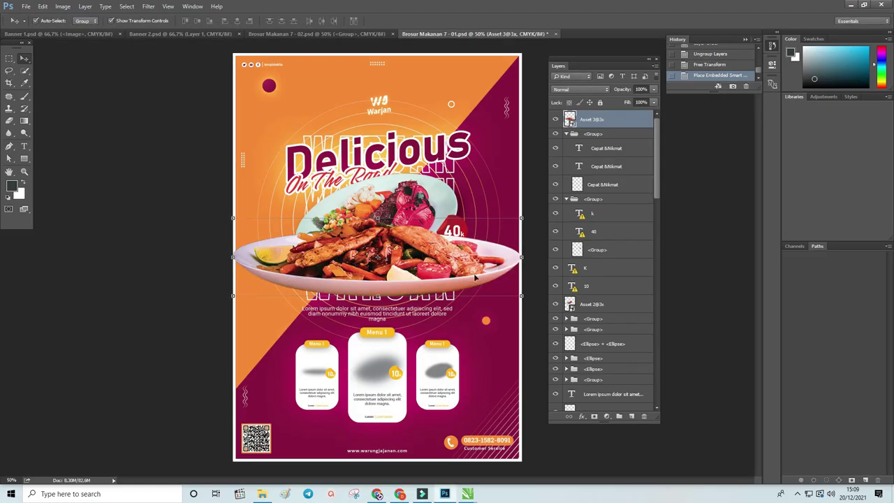
# Step: Shrink the chicken plate onto the left Menu 1 card and move its layer down
pyautogui.moveTo(525, 218)
pyautogui.mouseDown()
pyautogui.moveTo(300, 276)
pyautogui.moveTo(333, 369)
pyautogui.mouseUp()
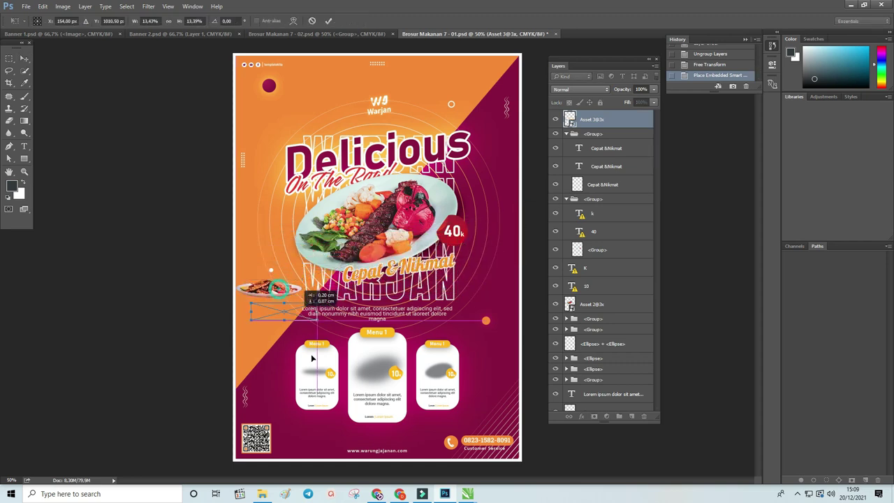
pyautogui.scroll(2, 333, 370)
pyautogui.scroll(2, 333, 374)
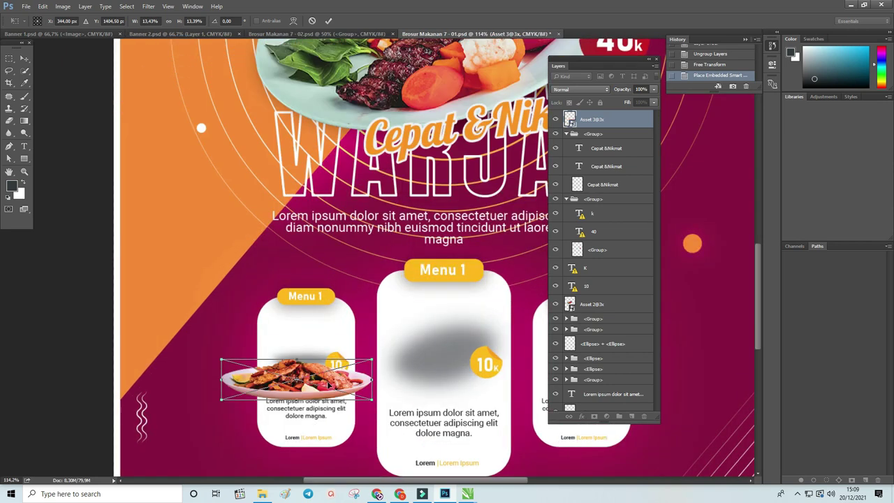
pyautogui.scroll(1, 331, 381)
pyautogui.moveTo(439, 312)
pyautogui.mouseDown()
pyautogui.moveTo(402, 299)
pyautogui.moveTo(385, 267)
pyautogui.mouseUp()
pyautogui.press('Return')
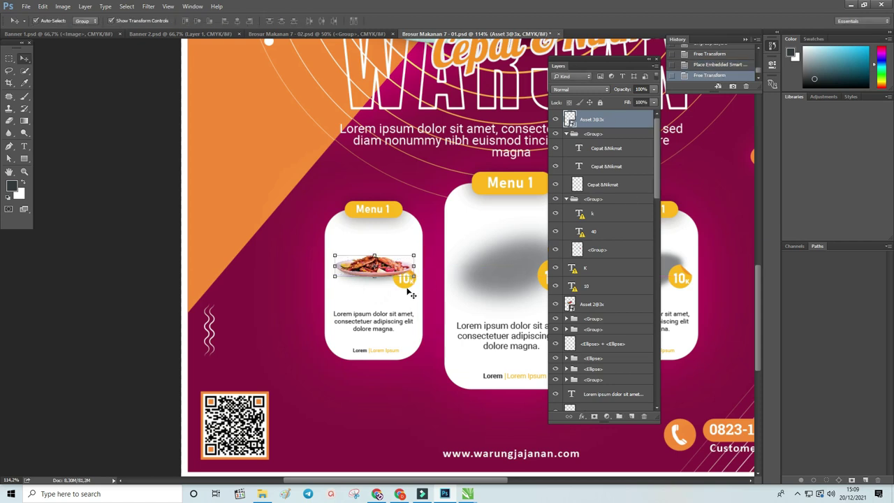
pyautogui.moveTo(620, 121); pyautogui.dragTo(634, 360)
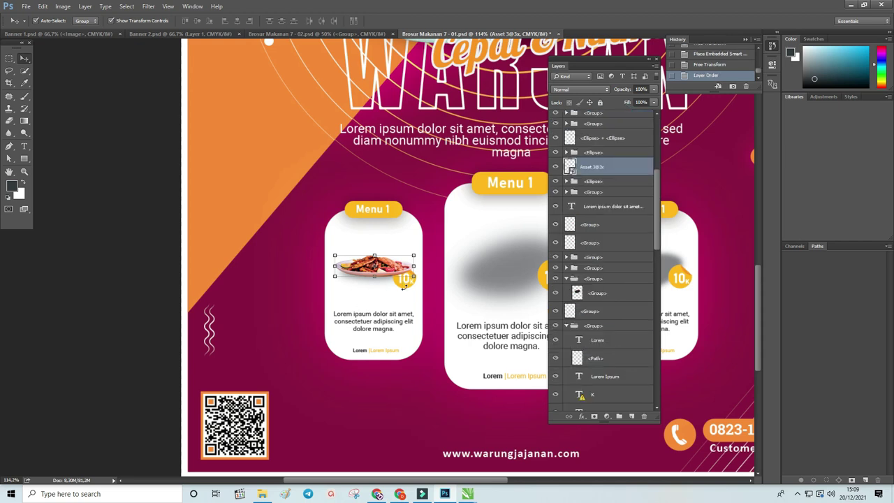
# Step: Select the Asset 3@3x plate layer and try several positions lower in the layer stack
pyautogui.scroll(3, 406, 289)
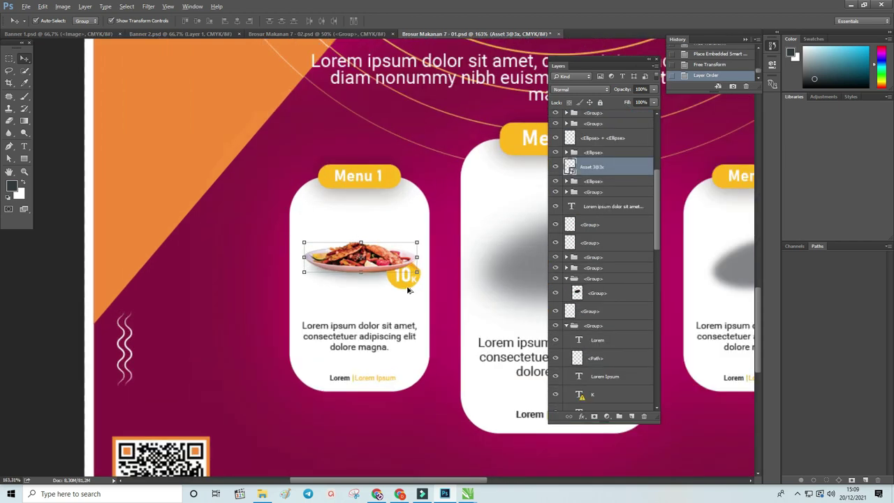
pyautogui.click(404, 287)
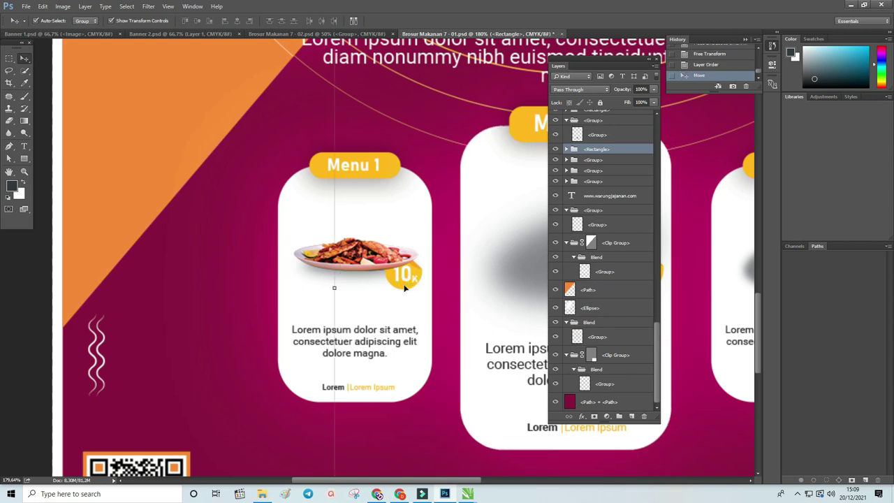
pyautogui.click(320, 261)
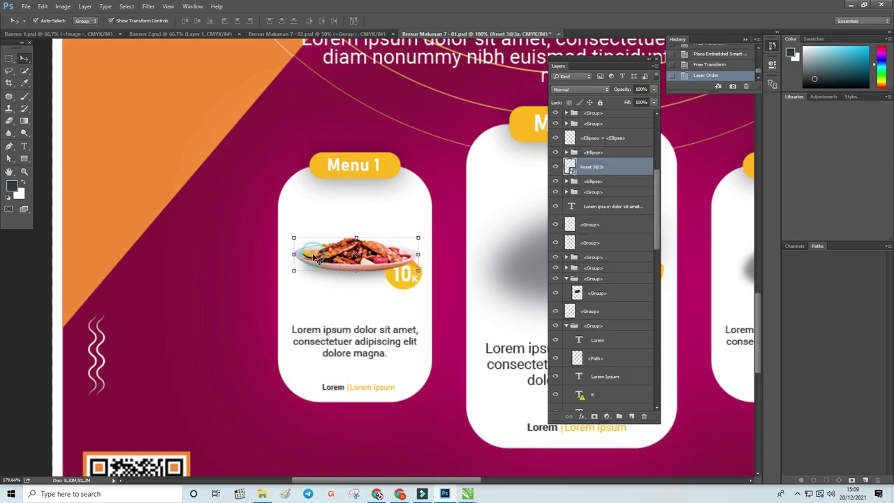
pyautogui.scroll(-3, 660, 196)
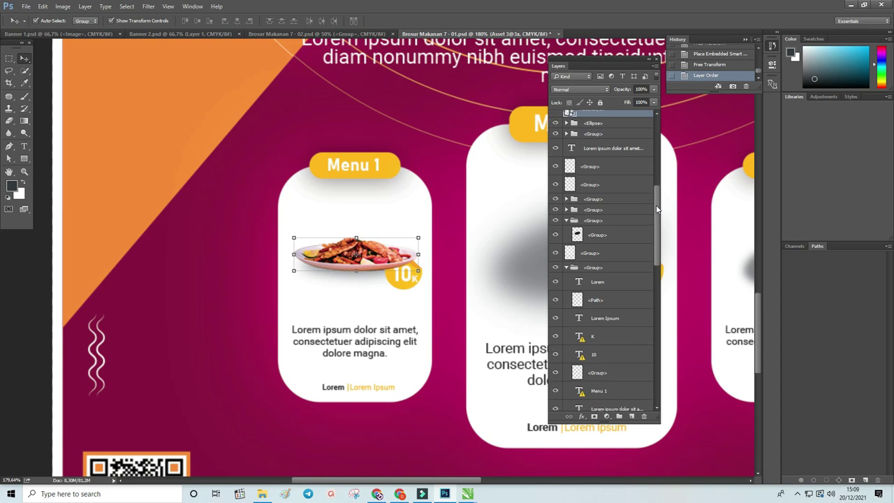
pyautogui.scroll(-2, 589, 277)
pyautogui.scroll(1, 622, 160)
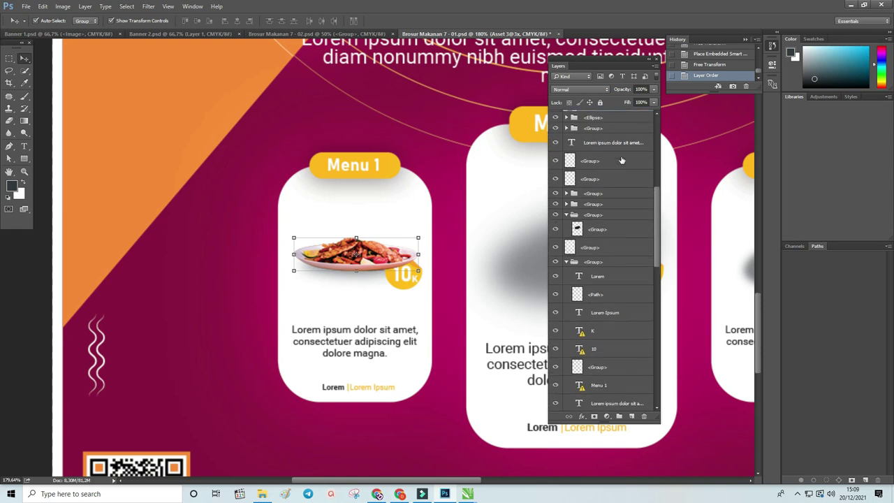
pyautogui.scroll(1, 622, 144)
pyautogui.moveTo(625, 116); pyautogui.dragTo(646, 371)
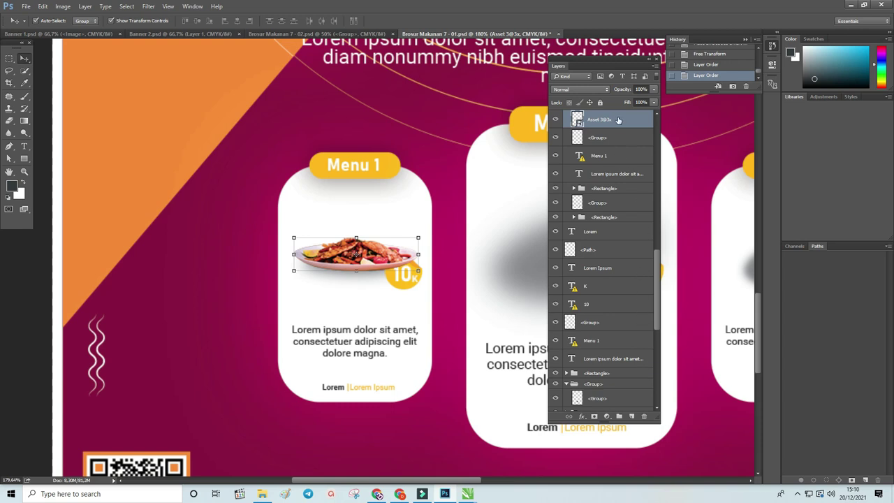
pyautogui.moveTo(618, 120); pyautogui.dragTo(624, 350)
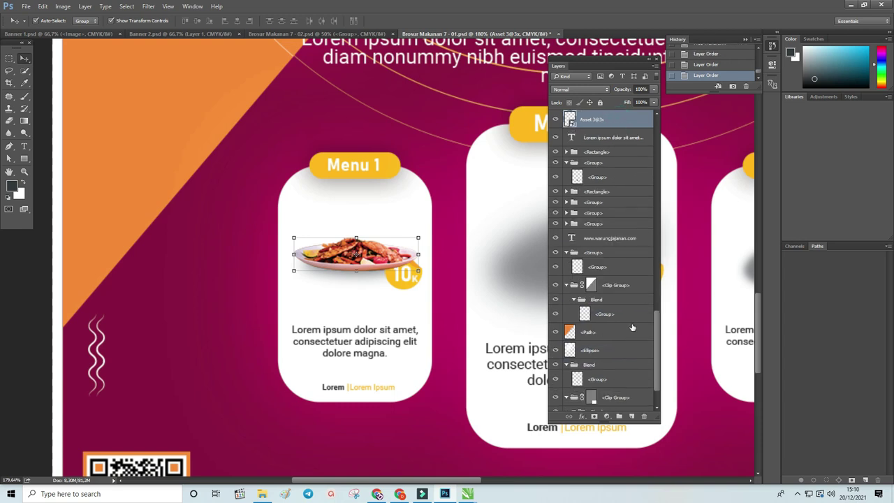
pyautogui.moveTo(615, 120); pyautogui.dragTo(623, 365)
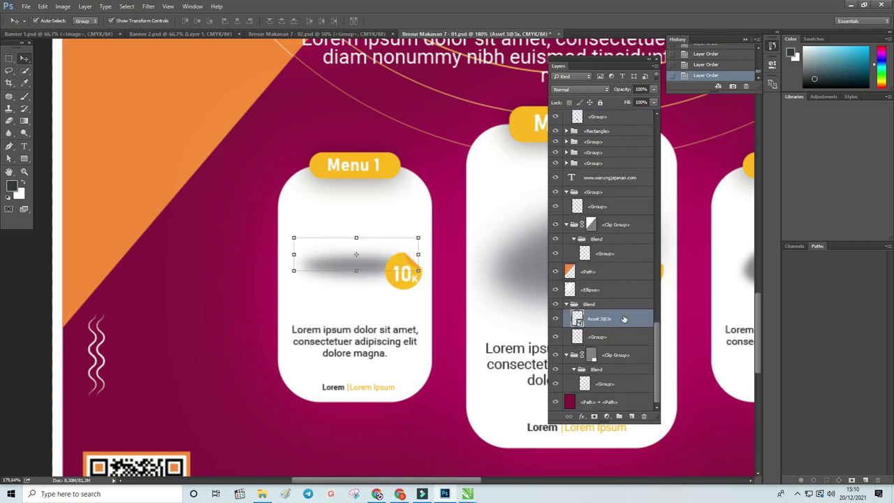
pyautogui.moveTo(624, 318); pyautogui.dragTo(619, 123)
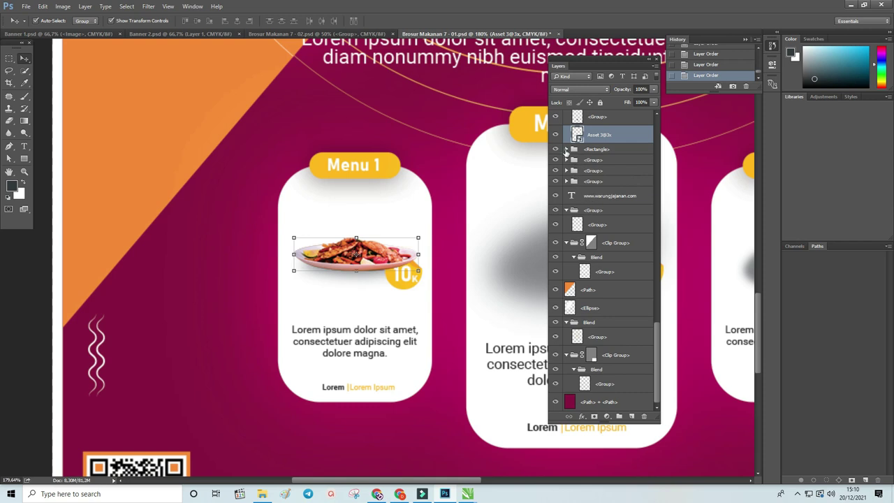
# Step: Expand the <Rectangle> and Menu 1 groups and drop the plate beneath the Menu 1 texts
pyautogui.click(566, 149)
pyautogui.click(565, 196)
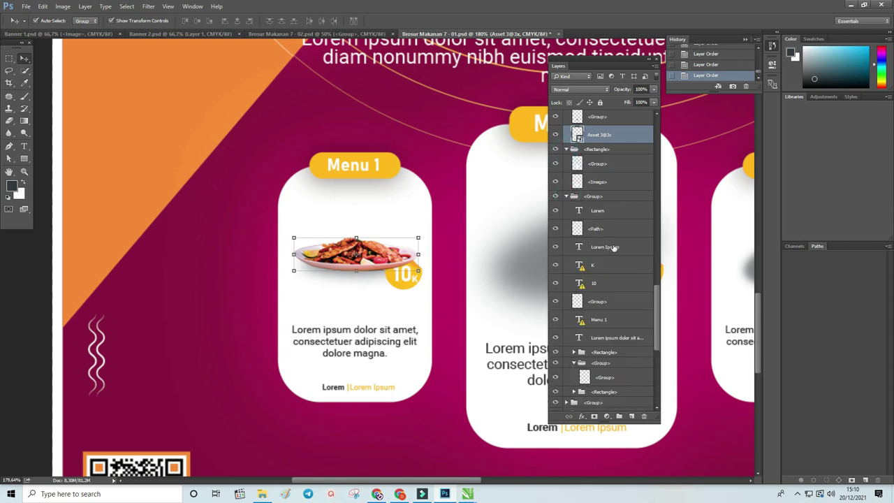
pyautogui.moveTo(619, 150); pyautogui.dragTo(635, 292)
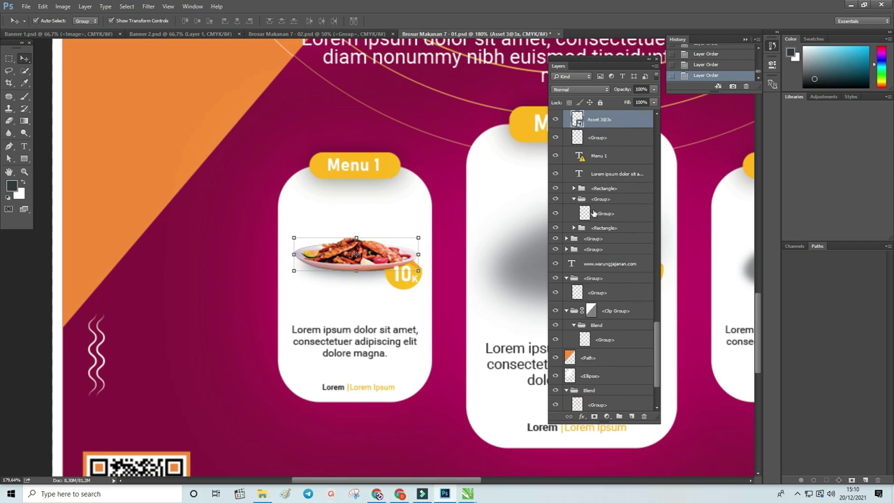
pyautogui.moveTo(633, 120); pyautogui.dragTo(635, 183)
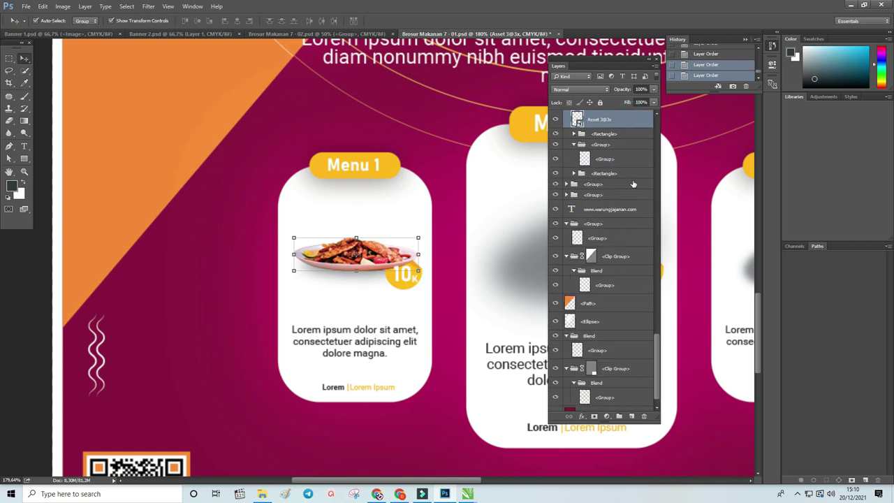
pyautogui.click(385, 219)
pyautogui.keyDown('alt'); pyautogui.scroll(-3, 385, 219); pyautogui.keyUp('alt')
pyautogui.scroll(-1, 383, 238)
# Step: Zoom out and pan over the orange brochure, then switch to Brosur Makanan 7 - 02.psd
pyautogui.scroll(-1, 383, 238)
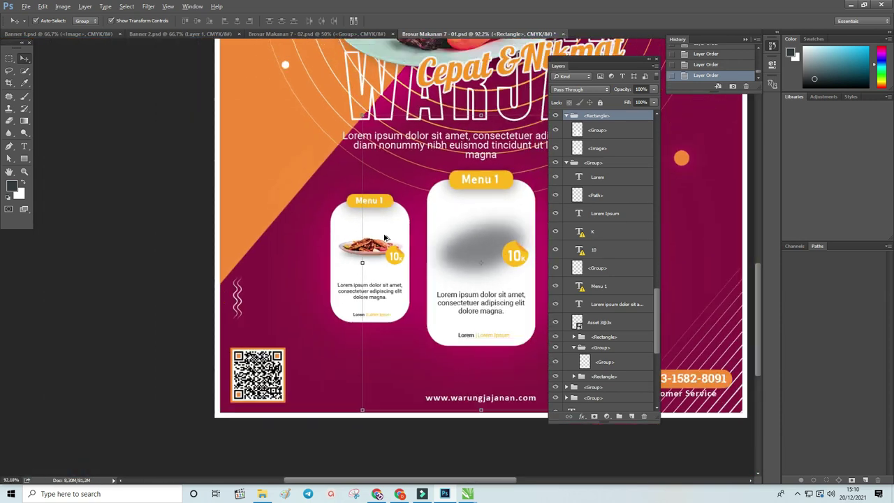
pyautogui.scroll(-1, 384, 238)
pyautogui.scroll(-1, 385, 239)
pyautogui.moveTo(456, 224); pyautogui.dragTo(406, 245)
pyautogui.click(646, 58)
pyautogui.moveTo(369, 189); pyautogui.dragTo(378, 293)
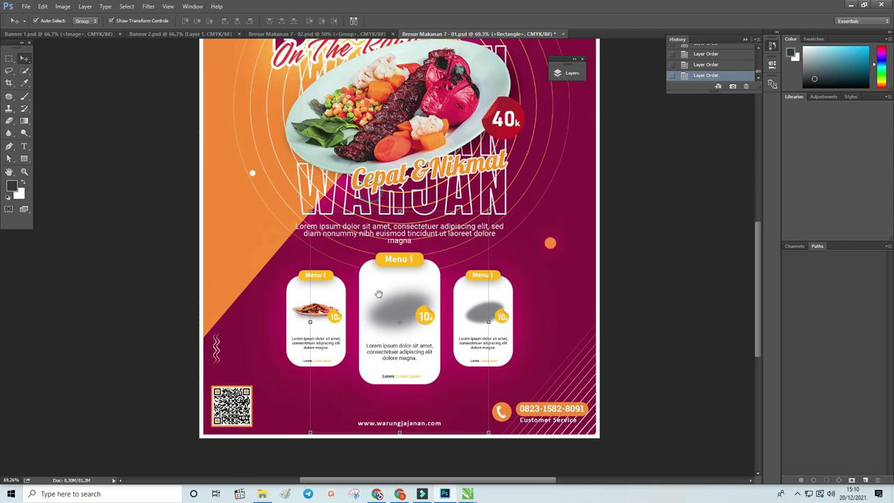
pyautogui.scroll(-1, 443, 251)
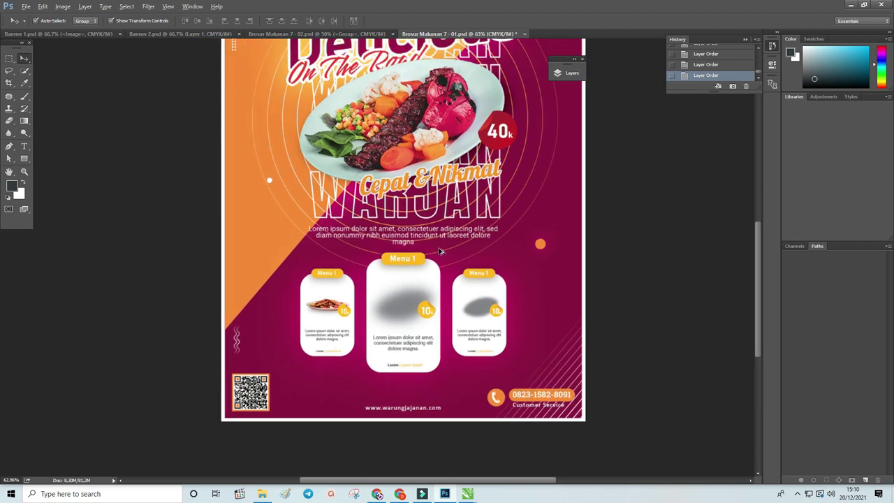
pyautogui.scroll(-1, 479, 260)
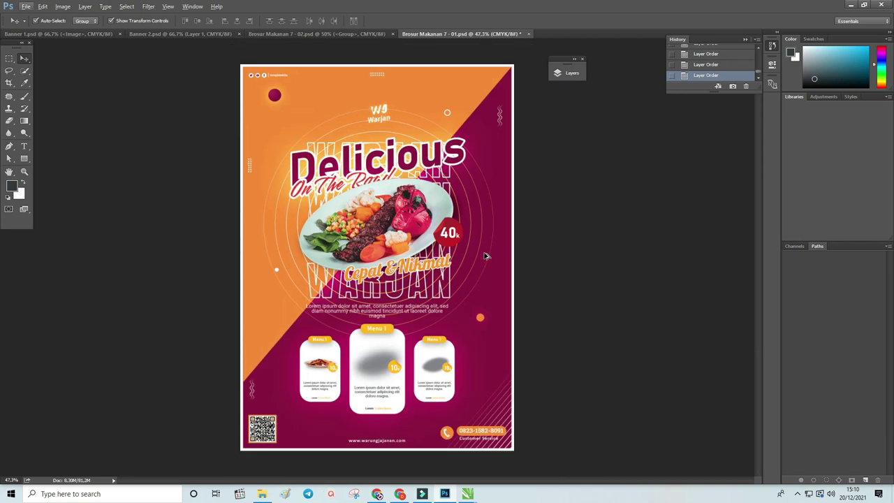
pyautogui.click(345, 34)
# Step: View the Banner 2.psd and Banner 1.psd documents, then switch to CorelDRAW X7
pyautogui.click(208, 35)
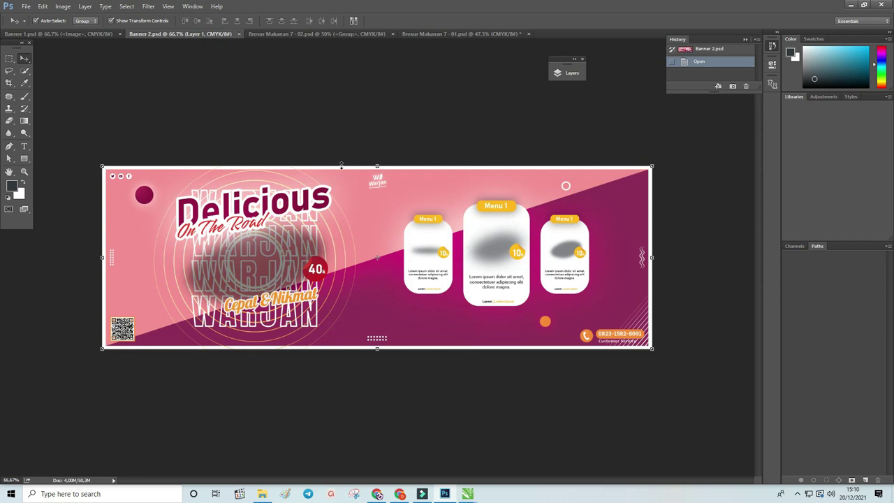
pyautogui.click(389, 135)
pyautogui.click(376, 176)
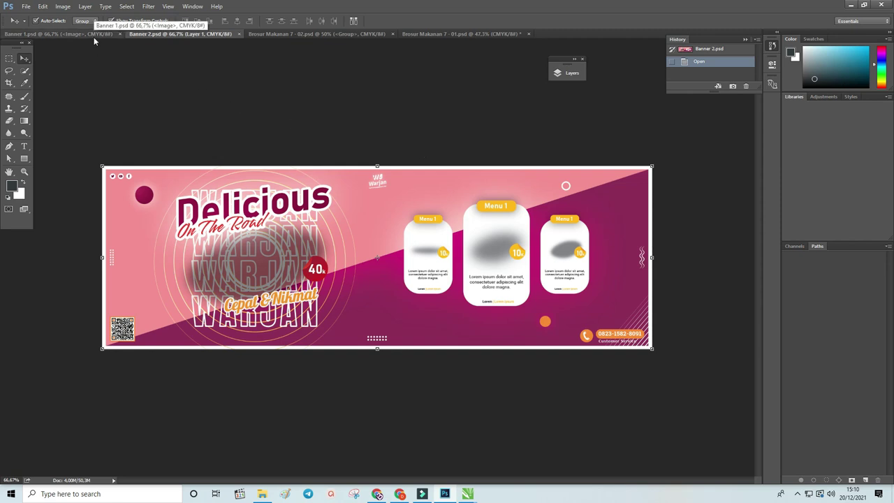
pyautogui.click(95, 35)
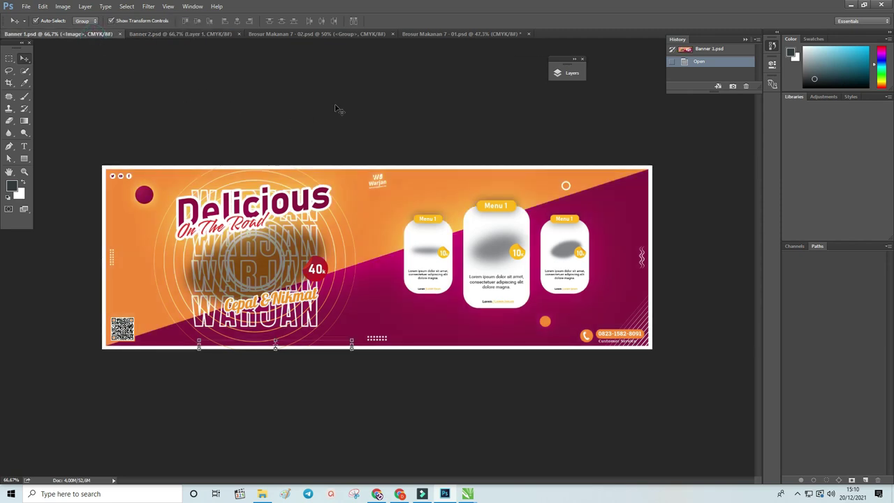
pyautogui.hotkey('alt', 'Tab')
pyautogui.press('Tab')
pyautogui.press('Tab')
pyautogui.press('Tab')
pyautogui.press('Tab')
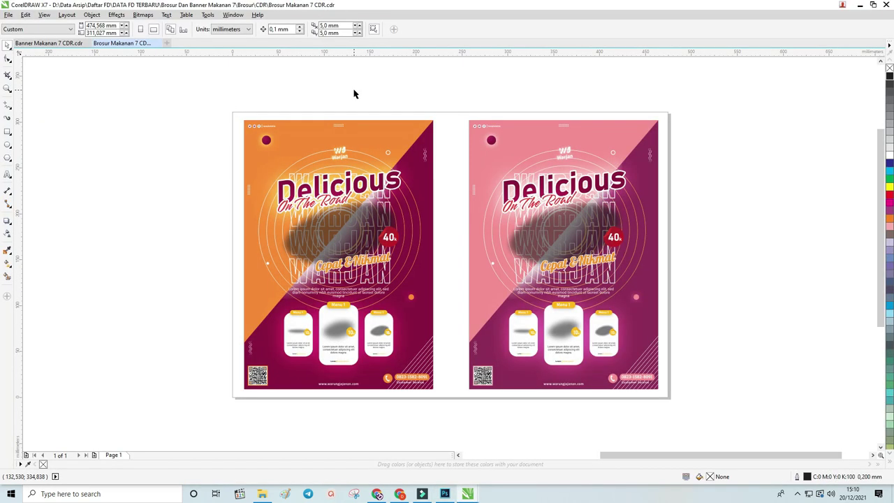
# Step: In Banner Makanan 7 CDR, park the orange banner off-page right and group the pink banner
pyautogui.click(61, 44)
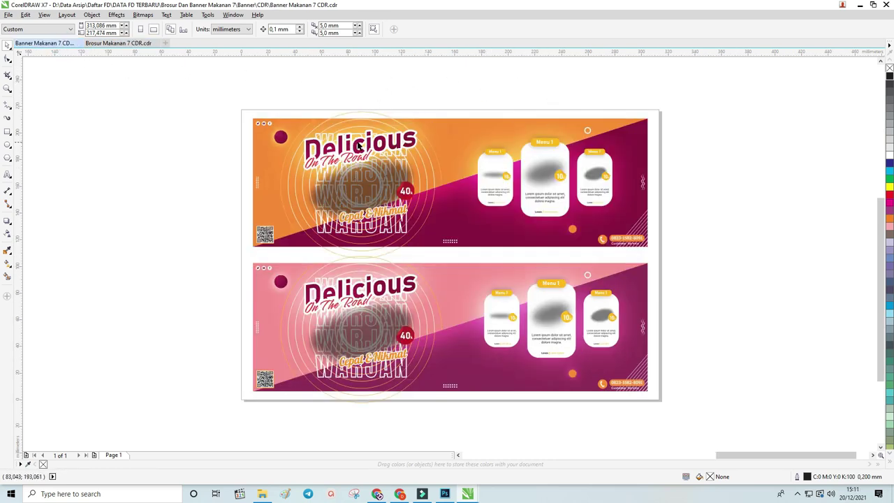
pyautogui.moveTo(684, 262); pyautogui.dragTo(187, 84)
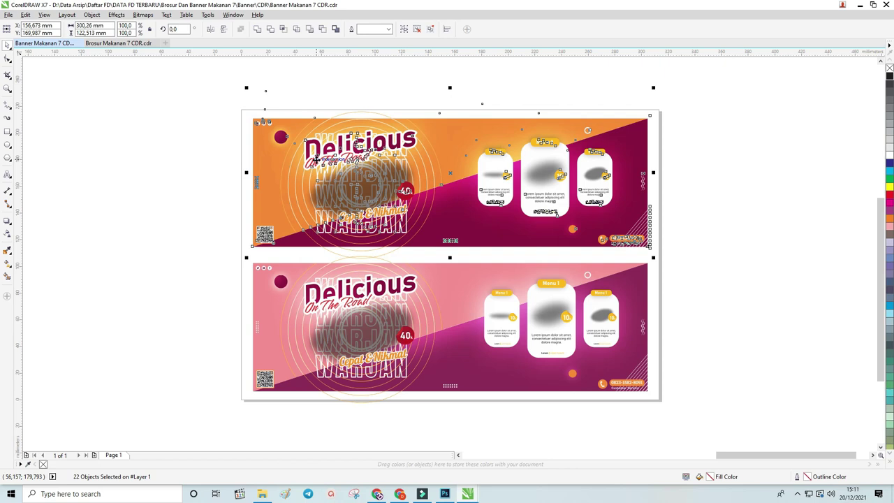
pyautogui.moveTo(334, 161); pyautogui.dragTo(376, 118)
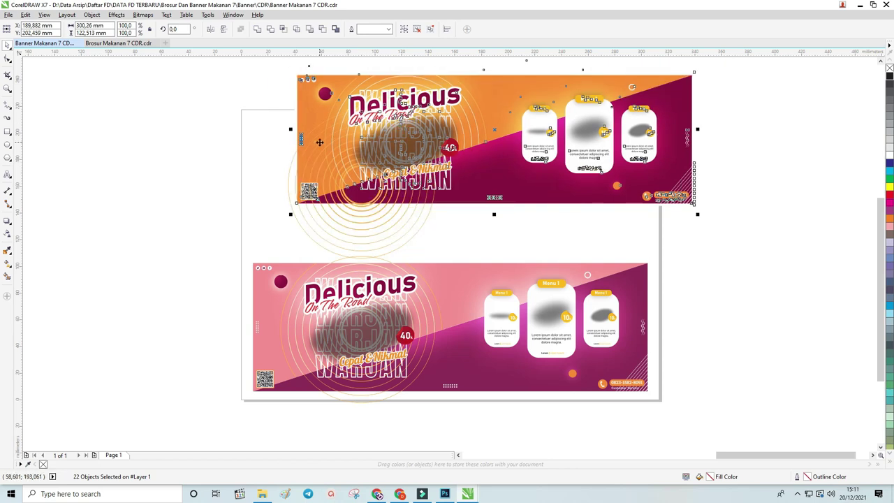
pyautogui.hotkey('ctrl', 'z')
pyautogui.click(728, 188)
pyautogui.moveTo(179, 90); pyautogui.dragTo(758, 268)
pyautogui.moveTo(426, 199)
pyautogui.mouseDown()
pyautogui.moveTo(444, 179)
pyautogui.moveTo(672, 198)
pyautogui.moveTo(700, 214)
pyautogui.mouseUp()
pyautogui.scroll(-2, 309, 200)
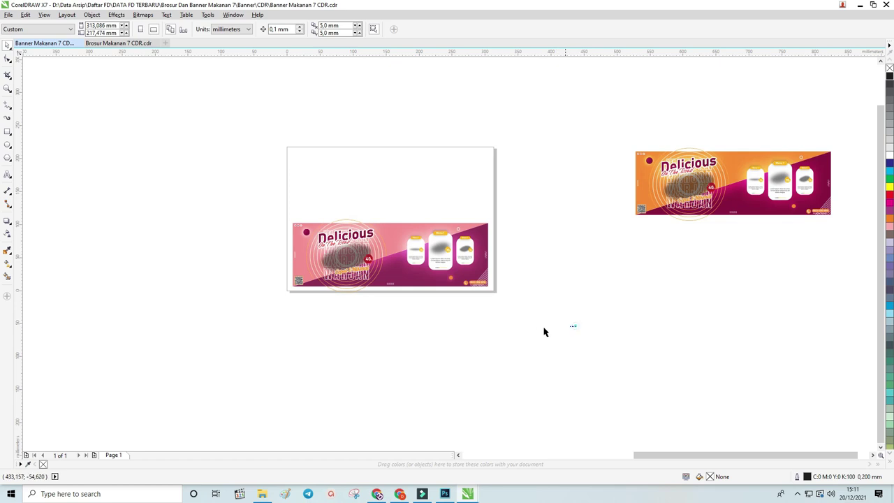
pyautogui.moveTo(588, 338); pyautogui.dragTo(189, 181)
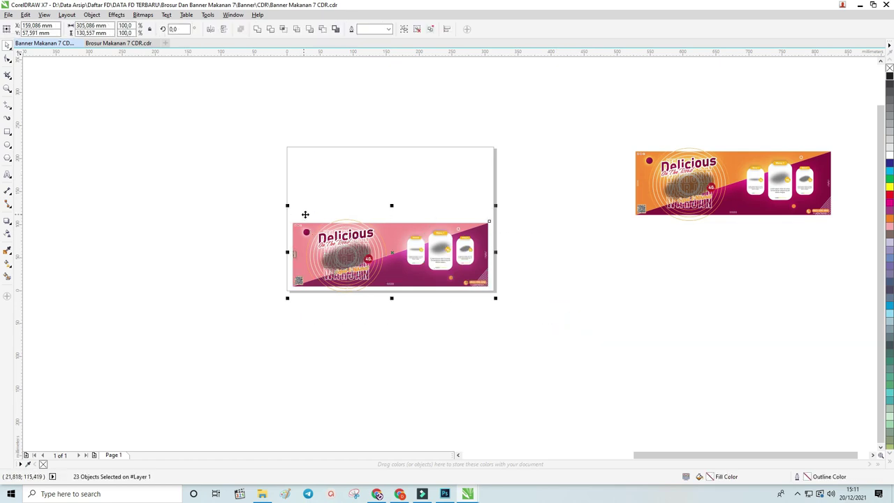
pyautogui.hotkey('ctrl', 'g')
pyautogui.click(131, 102)
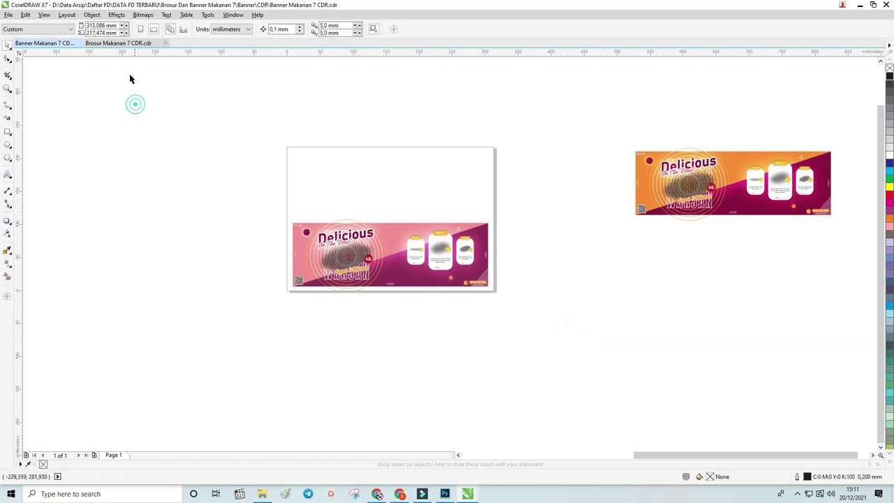
# Step: Set the page size to 300 × 100 mm
pyautogui.doubleClick(106, 25)
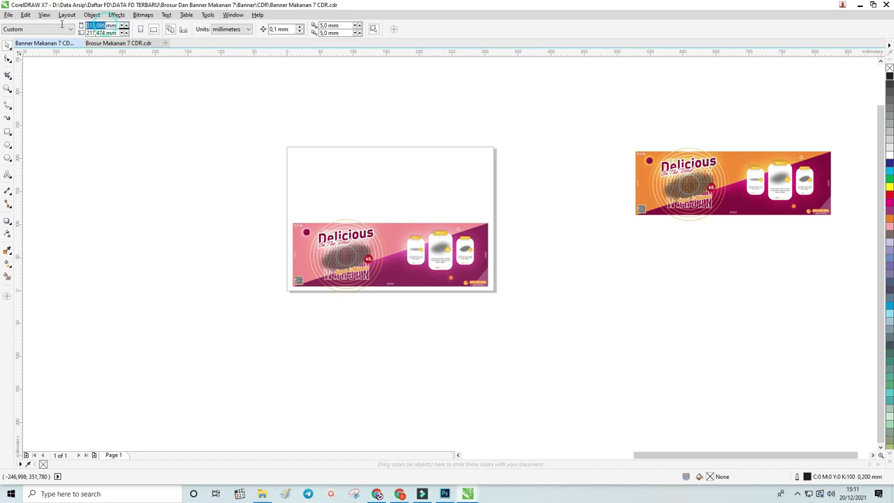
pyautogui.write('3')
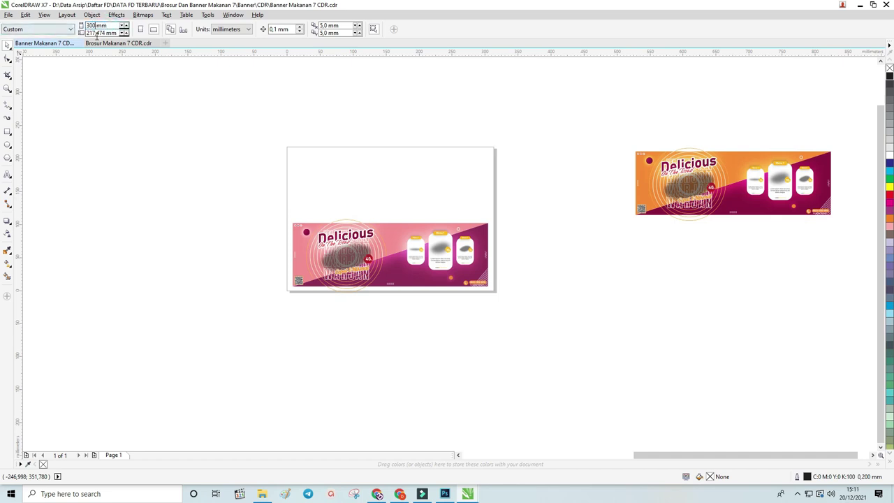
pyautogui.doubleClick(105, 32)
pyautogui.write('100')
pyautogui.press('Return')
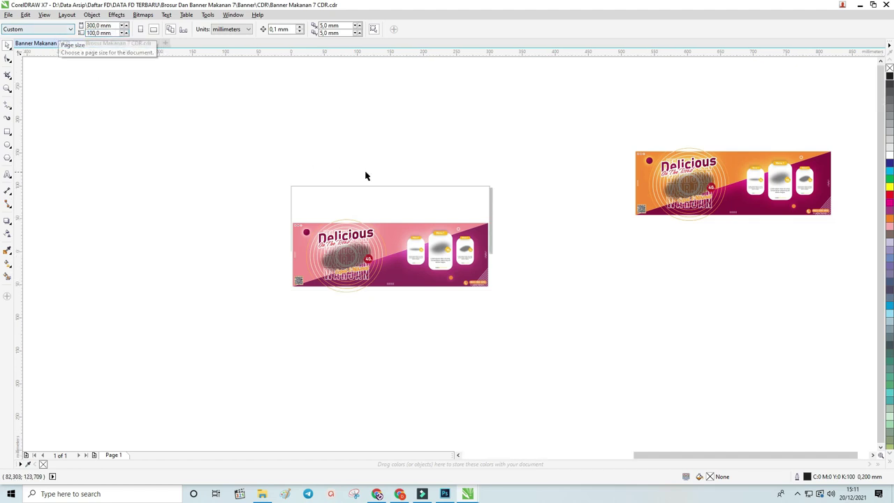
# Step: Centre the pink banner group on the page and nudge it to snap to the page edges
pyautogui.click(350, 136)
pyautogui.click(355, 253)
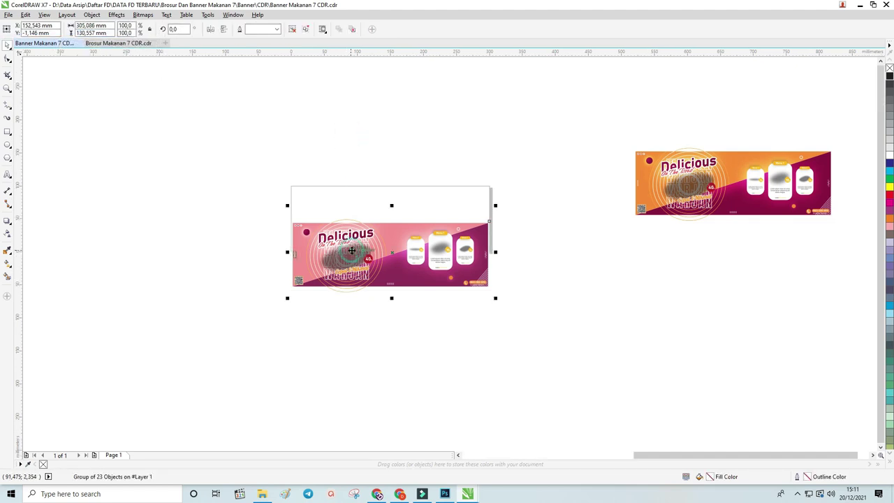
pyautogui.press('p')
pyautogui.click(414, 157)
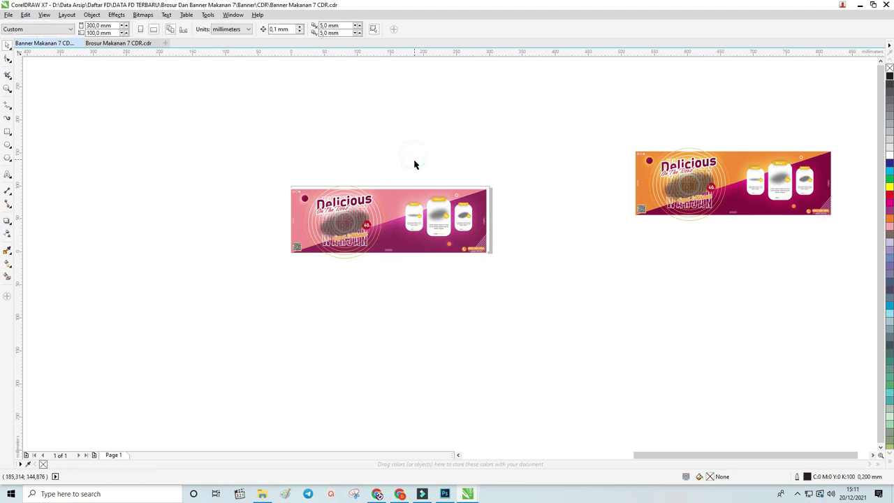
pyautogui.scroll(1, 415, 161)
pyautogui.moveTo(420, 258); pyautogui.dragTo(428, 248)
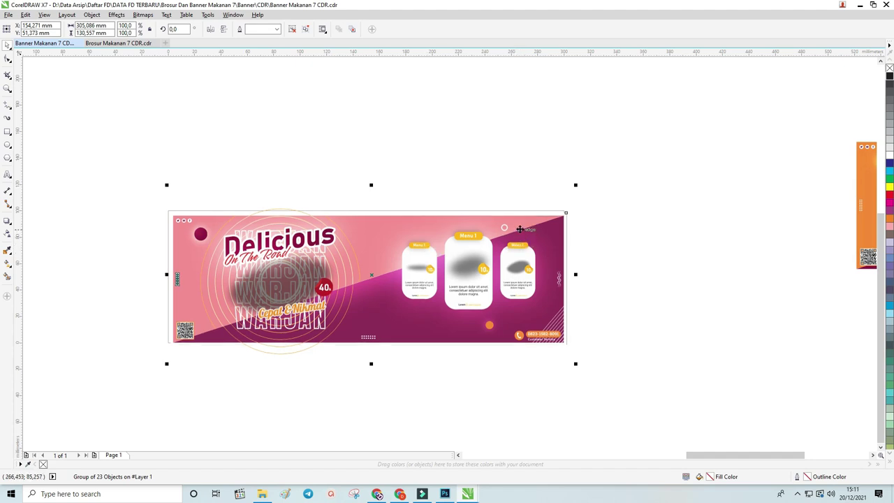
pyautogui.moveTo(531, 233); pyautogui.dragTo(526, 232)
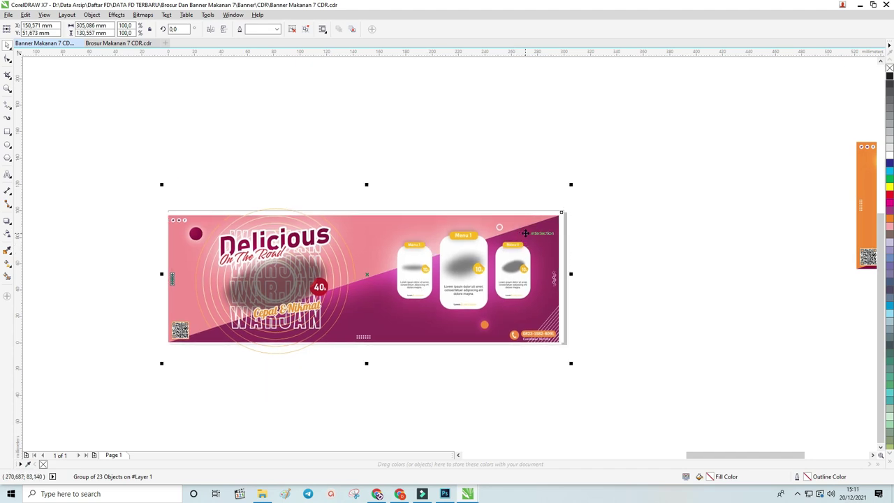
pyautogui.moveTo(525, 232); pyautogui.dragTo(527, 224)
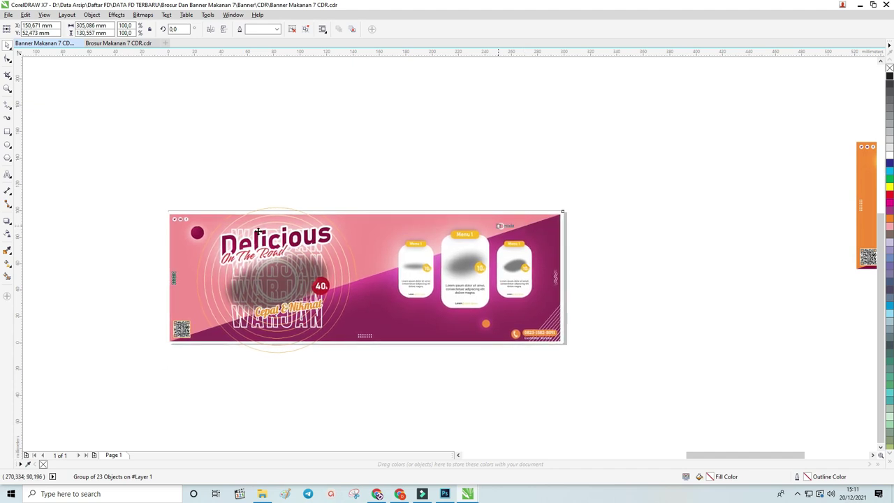
pyautogui.moveTo(313, 230)
pyautogui.mouseDown()
pyautogui.moveTo(263, 211)
pyautogui.moveTo(289, 215)
pyautogui.mouseUp()
# Step: Ungroup the pink banner's 23 objects
pyautogui.click(381, 185)
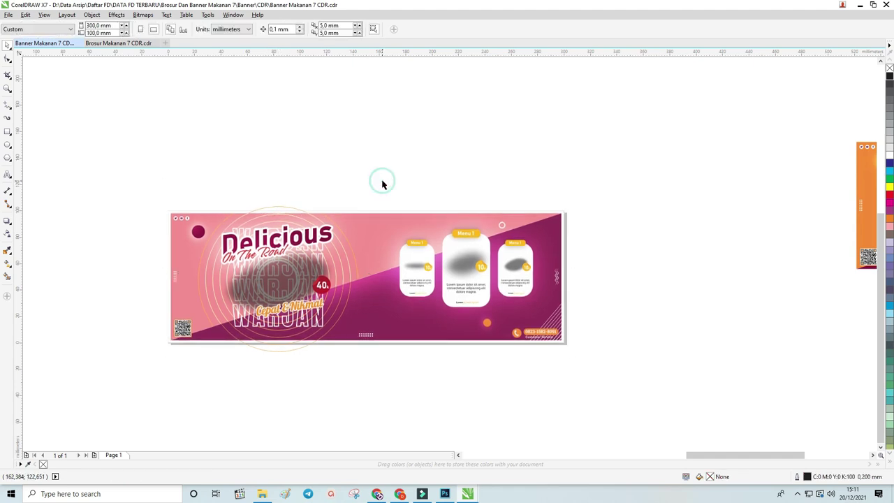
pyautogui.scroll(2, 304, 242)
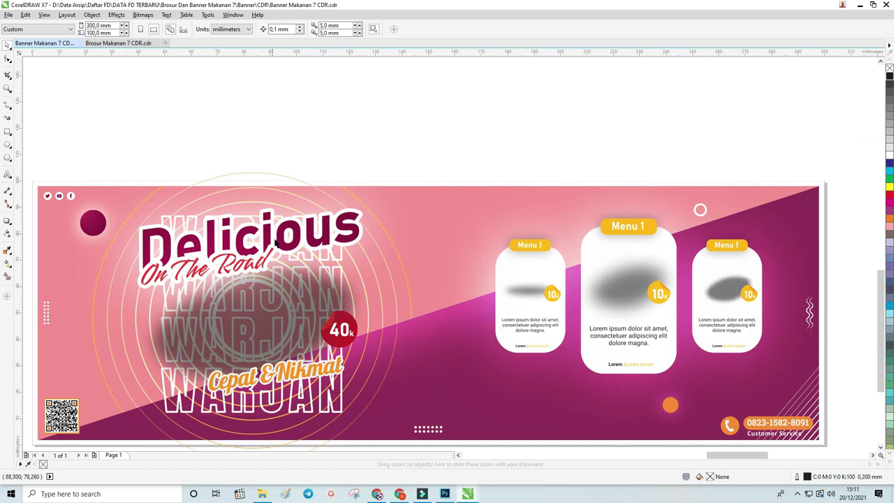
pyautogui.click(278, 243)
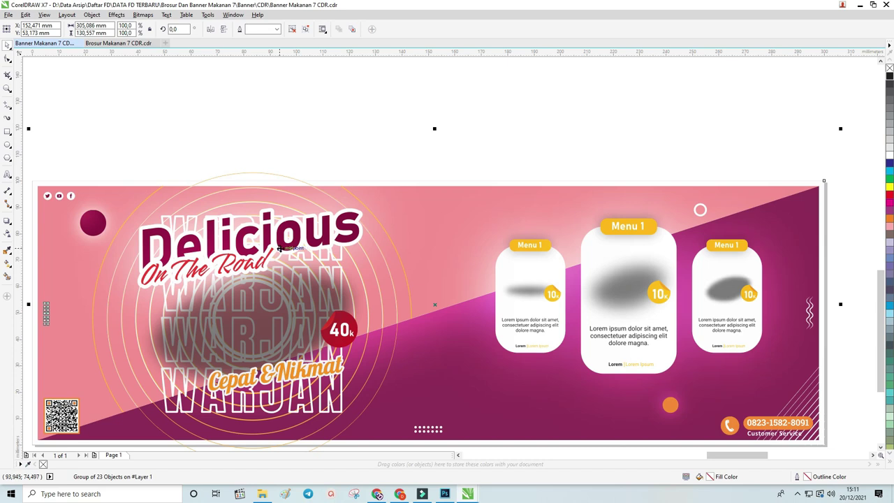
pyautogui.rightClick(280, 249)
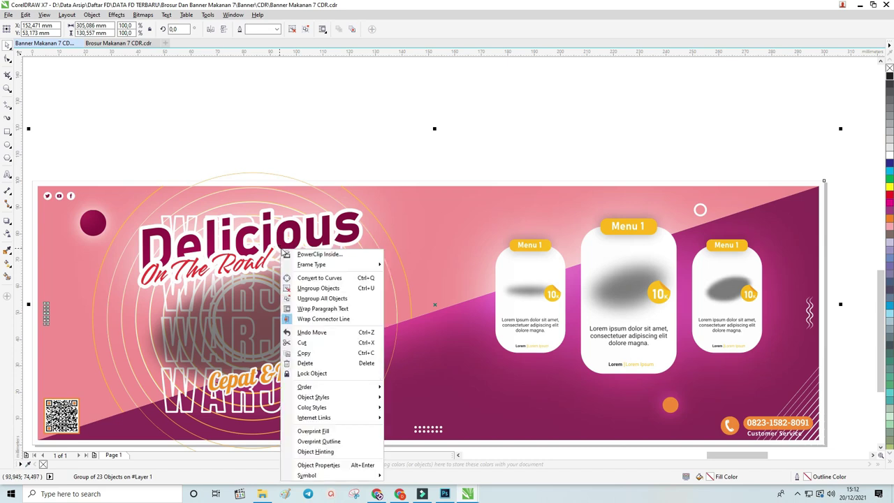
pyautogui.moveTo(311, 265)
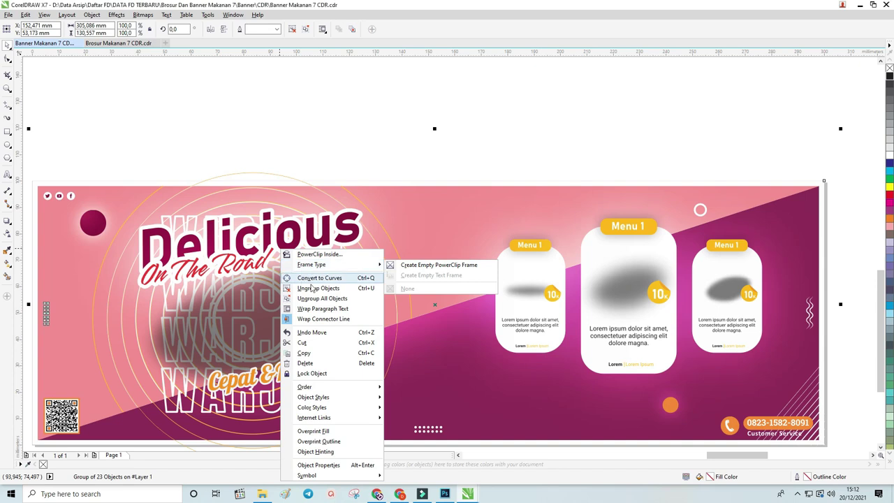
pyautogui.click(326, 289)
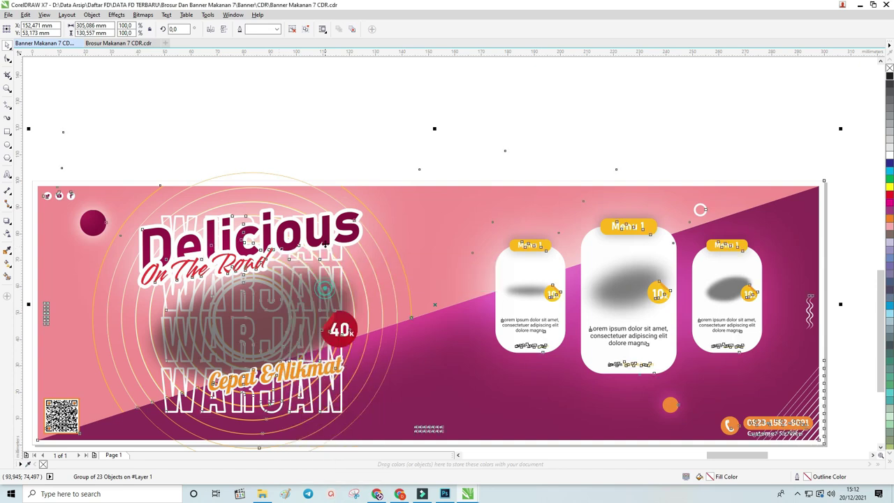
# Step: Pull the On The Road subtitle out beside the banner and break it into separate pieces
pyautogui.click(551, 139)
pyautogui.scroll(-2, 382, 234)
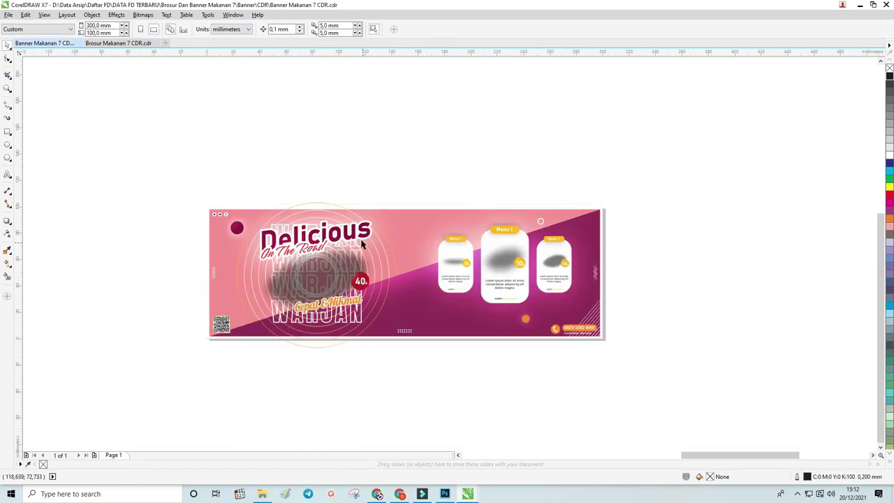
pyautogui.click(360, 228)
pyautogui.moveTo(440, 202); pyautogui.dragTo(764, 176)
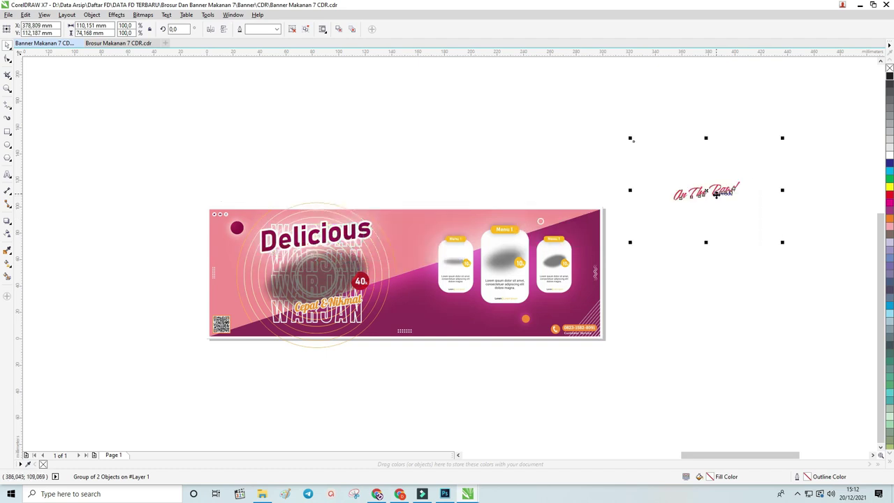
pyautogui.scroll(2, 718, 191)
pyautogui.rightClick(720, 190)
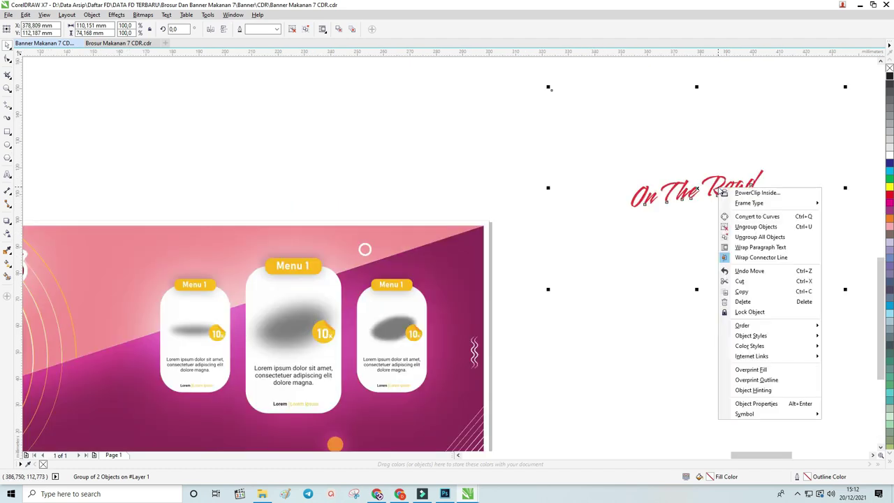
pyautogui.click(759, 236)
# Step: Move the subtitle's R letter closer to The and regroup the pieces
pyautogui.click(720, 187)
pyautogui.scroll(2, 723, 185)
pyautogui.moveTo(723, 186); pyautogui.dragTo(703, 183)
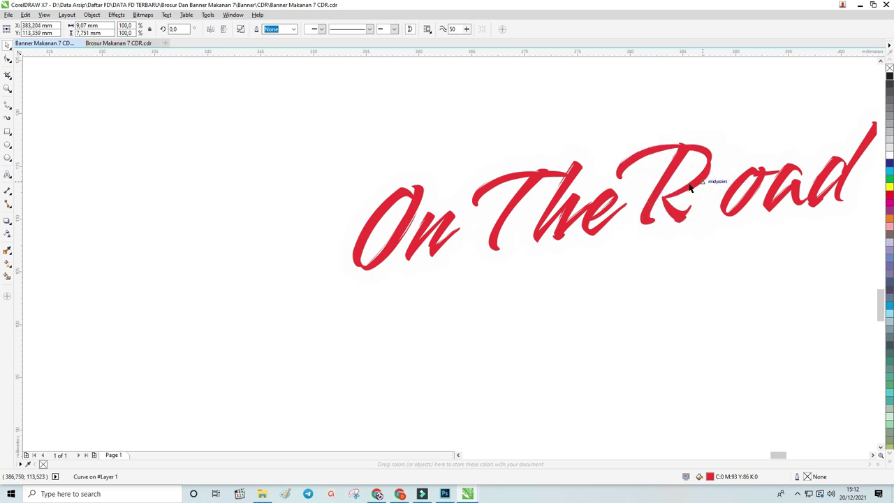
pyautogui.scroll(-2, 690, 187)
pyautogui.scroll(-4, 690, 187)
pyautogui.moveTo(688, 225); pyautogui.dragTo(561, 146)
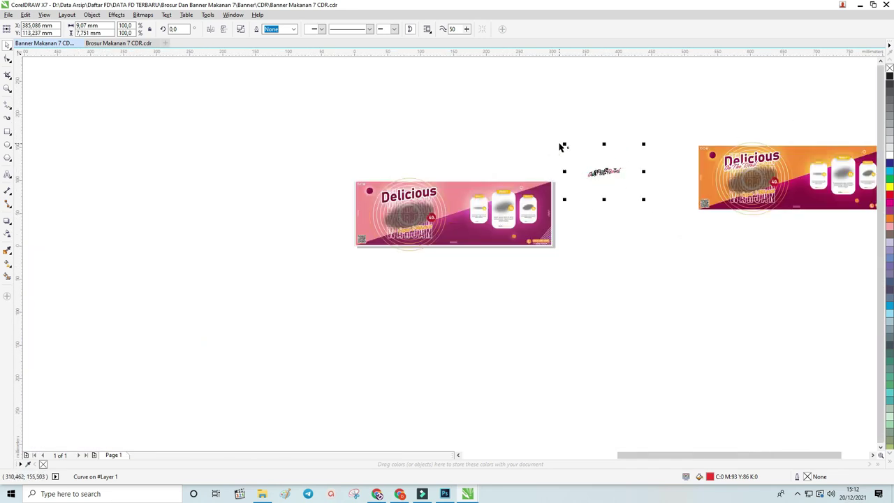
pyautogui.hotkey('ctrl', 'g')
# Step: Place the regrouped subtitle back under the Delicious headline
pyautogui.scroll(4, 572, 176)
pyautogui.scroll(-2, 573, 176)
pyautogui.moveTo(572, 176); pyautogui.dragTo(163, 230)
pyautogui.click(328, 138)
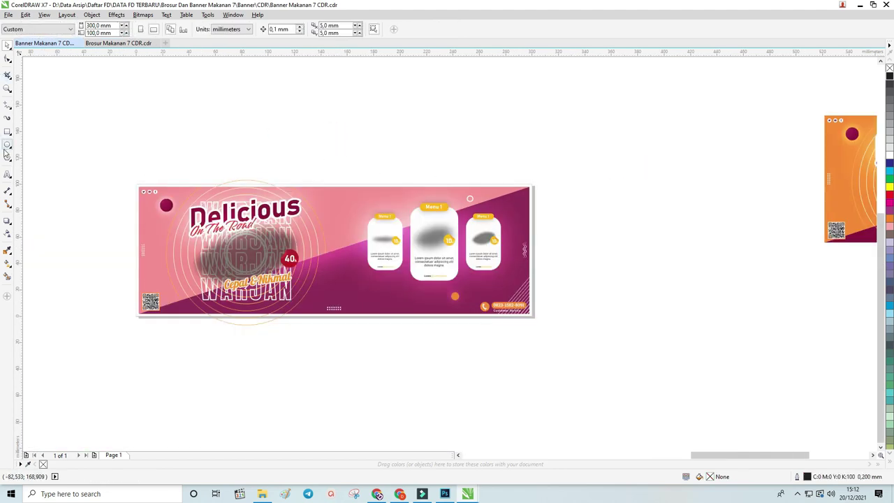
# Step: Add an 'On The Road' text line below the banner, capitalising the T
pyautogui.click(7, 175)
pyautogui.click(318, 350)
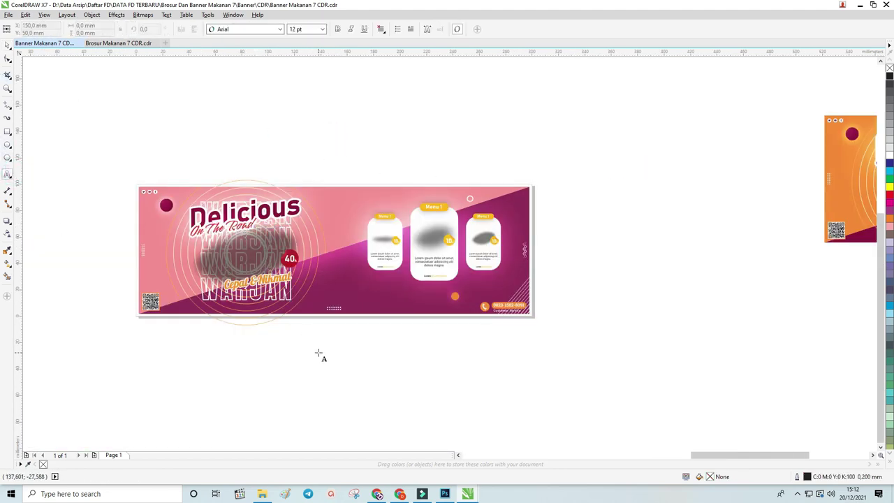
pyautogui.write('On the Road')
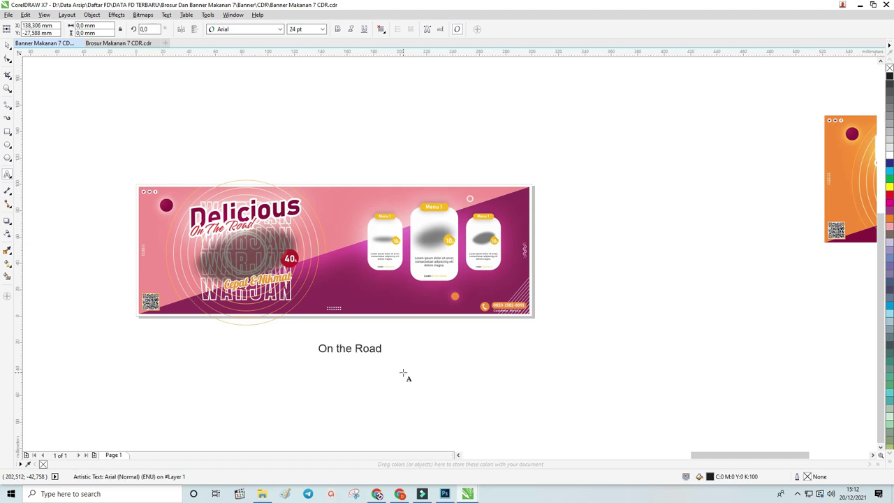
pyautogui.click(342, 348)
pyautogui.press('BackSpace')
pyautogui.write('T')
# Step: Set the On The Road text to the Smooch font
pyautogui.moveTo(389, 348); pyautogui.dragTo(310, 342)
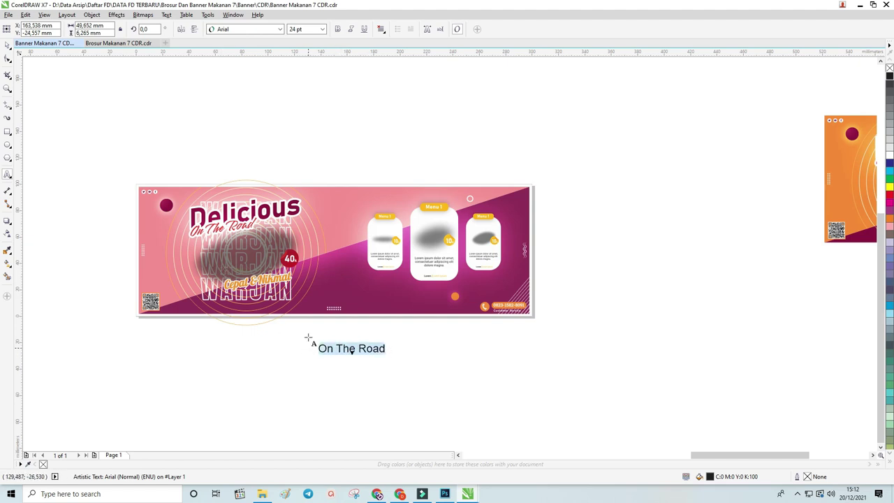
pyautogui.click(248, 31)
pyautogui.write('S')
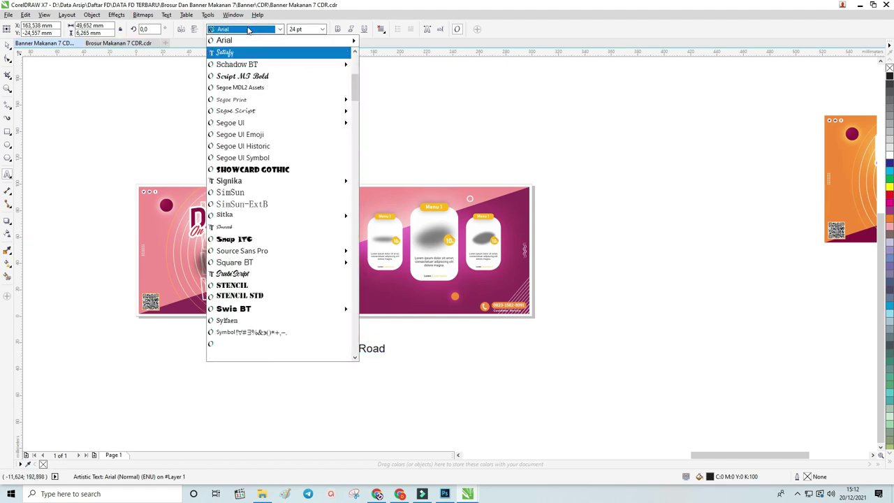
pyautogui.write('mooch')
pyautogui.click(250, 54)
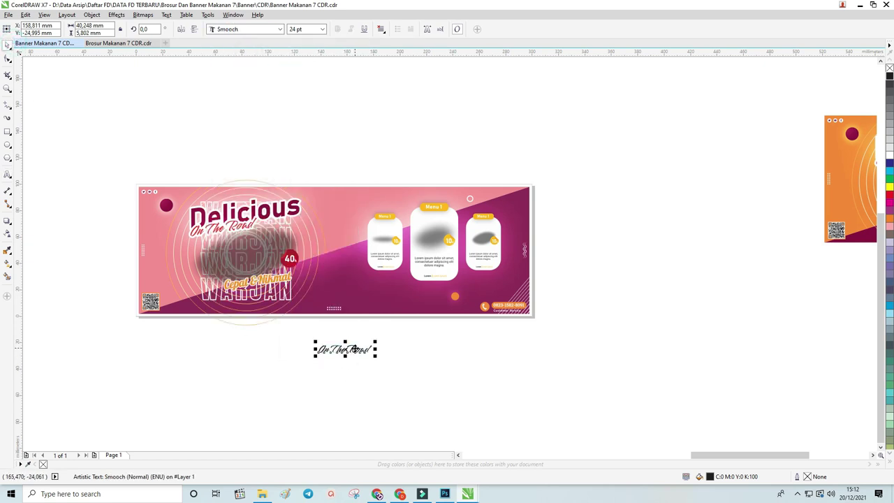
# Step: Move the text beside Delicious, colour it red, and tilt it about 9°
pyautogui.moveTo(349, 350); pyautogui.dragTo(279, 229)
pyautogui.scroll(2, 279, 229)
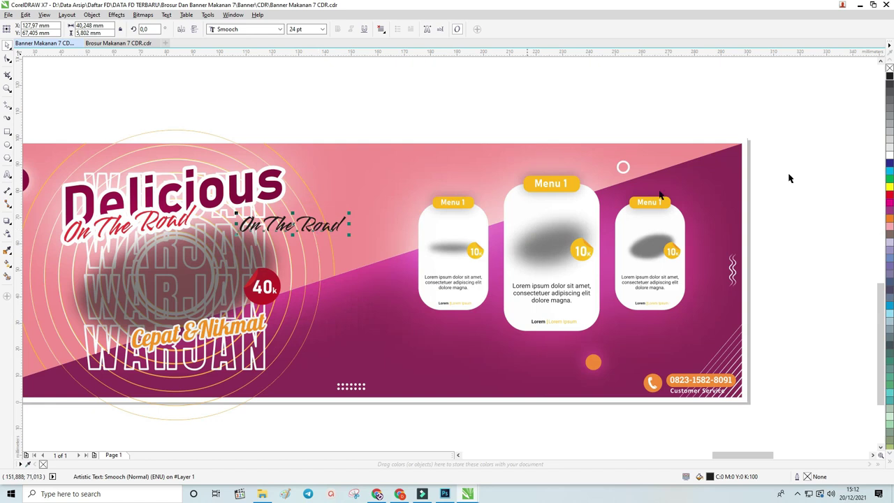
pyautogui.click(890, 199)
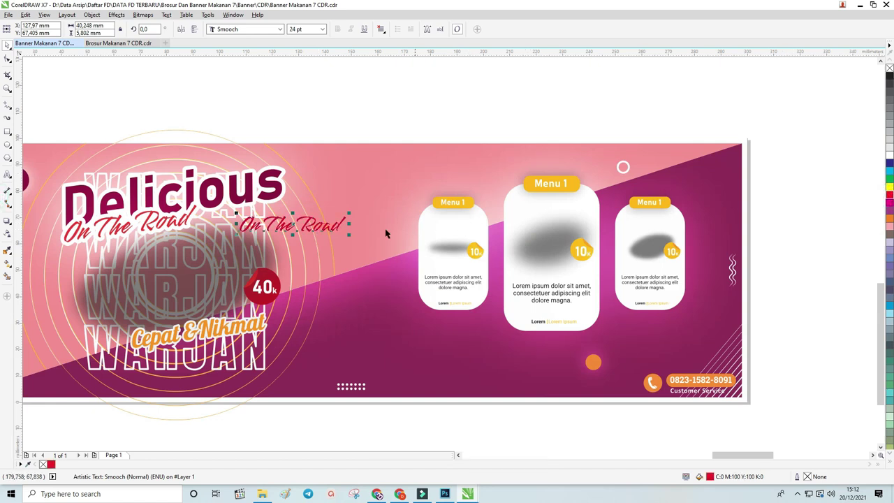
pyautogui.click(325, 228)
pyautogui.moveTo(349, 217); pyautogui.dragTo(348, 211)
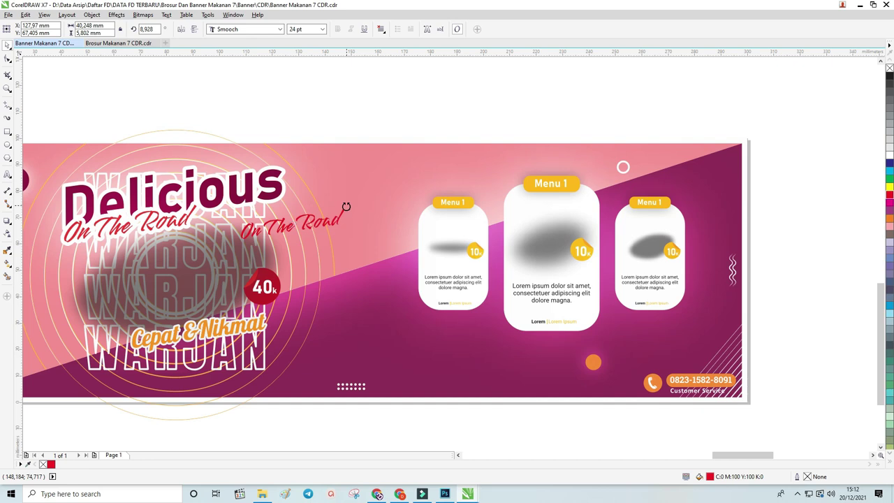
pyautogui.click(7, 220)
# Step: Add an outside contour around the red On The Road text with the Contour tool
pyautogui.click(29, 231)
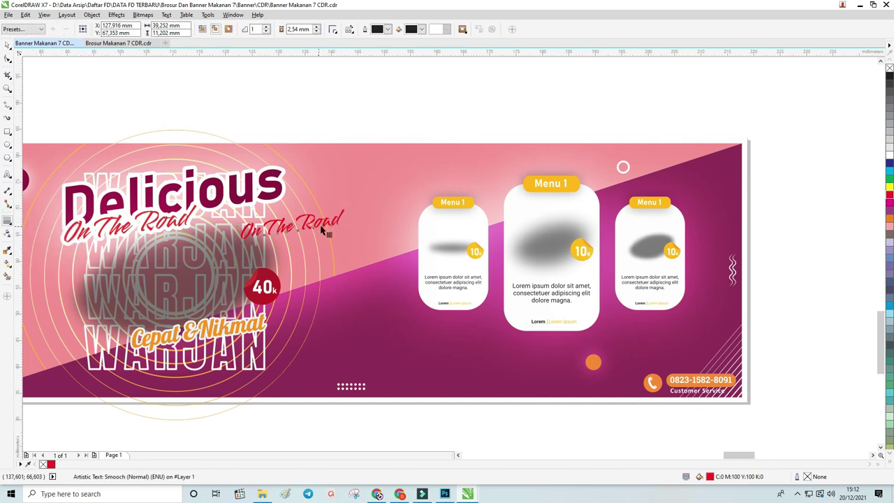
pyautogui.scroll(2, 321, 227)
pyautogui.scroll(2, 323, 225)
pyautogui.scroll(-2, 322, 225)
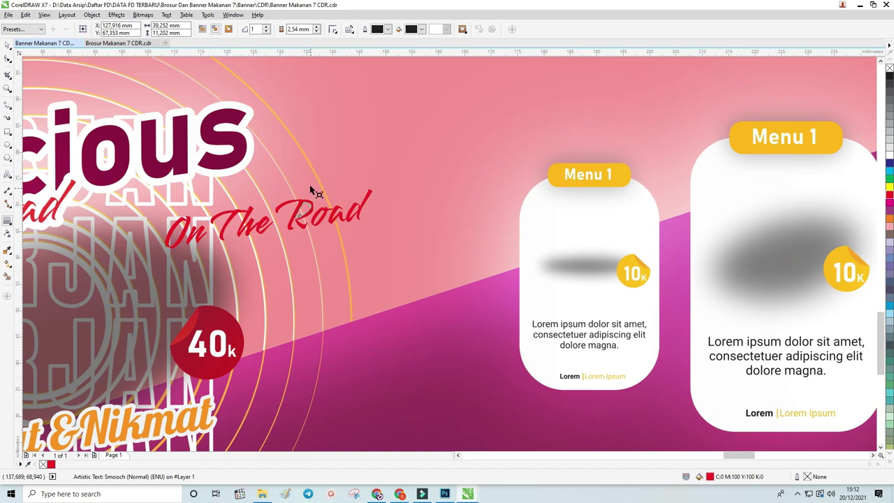
pyautogui.moveTo(307, 207); pyautogui.dragTo(268, 188)
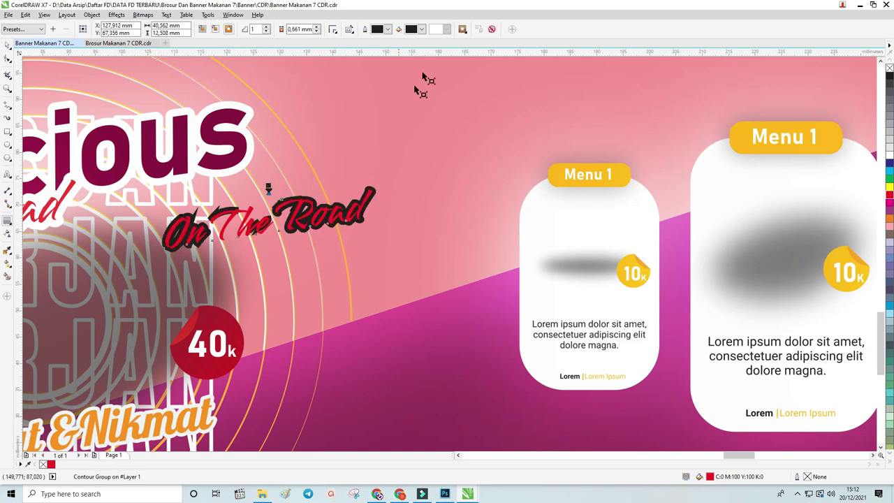
# Step: Set the contour's fill and outline colours to white
pyautogui.click(422, 30)
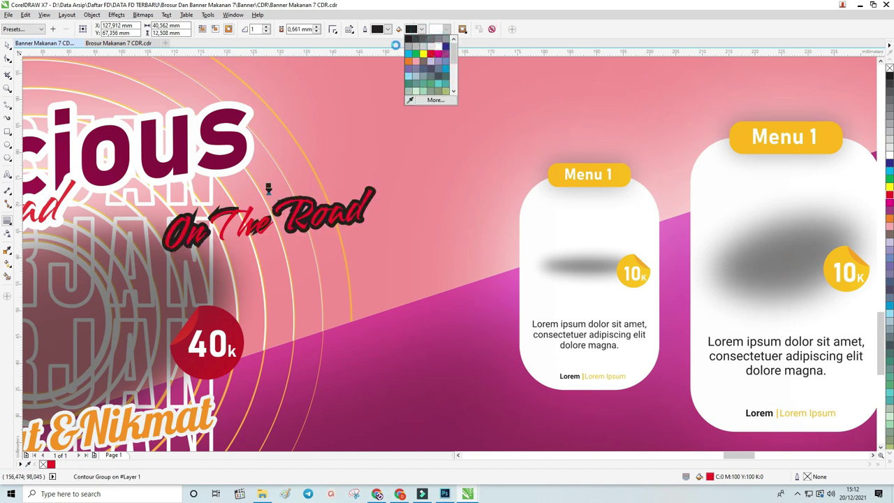
pyautogui.click(395, 46)
pyautogui.click(389, 30)
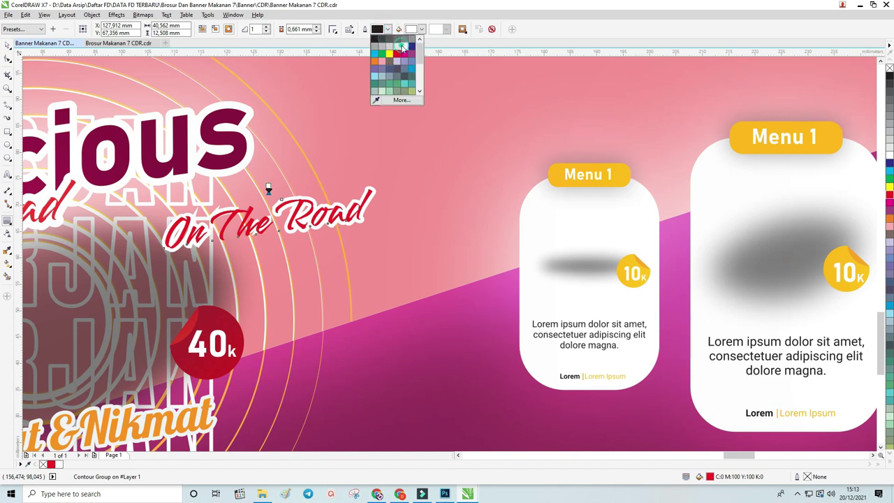
pyautogui.click(401, 46)
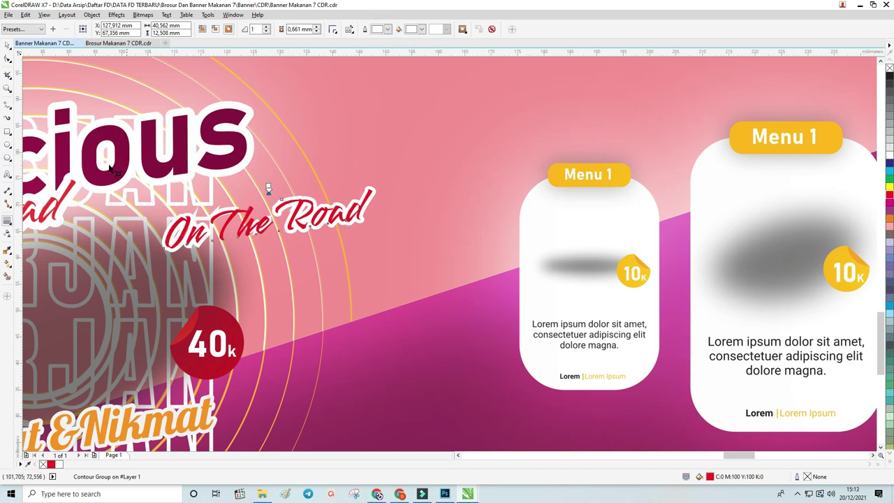
pyautogui.click(9, 46)
pyautogui.scroll(-2, 316, 206)
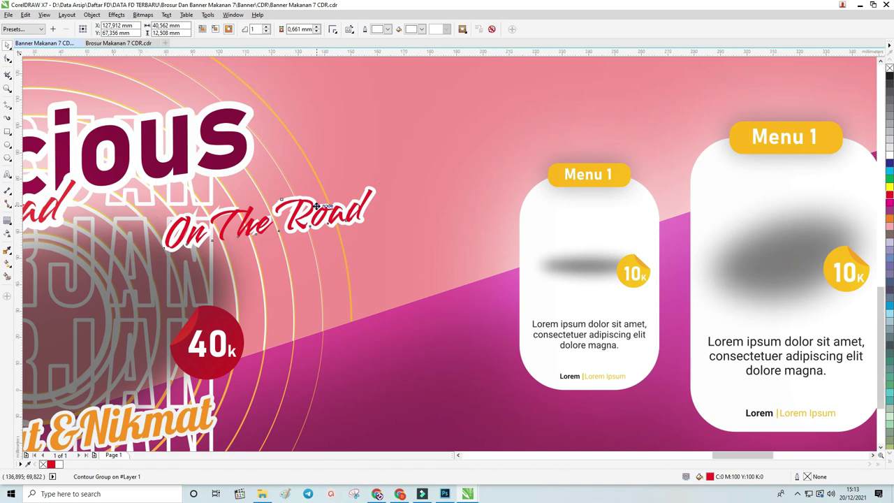